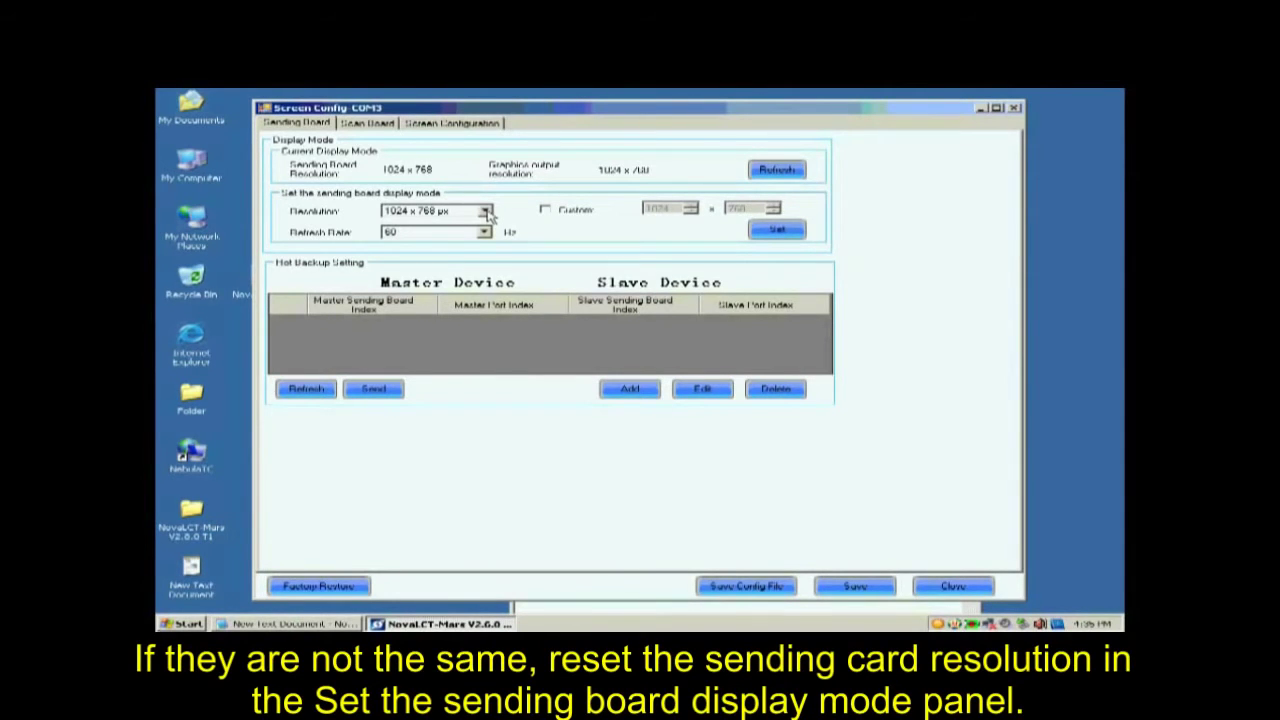
Step: Set the sending board's display resolution to 1024 x 768 px and apply it
left_click(485, 211)
left_click(462, 222)
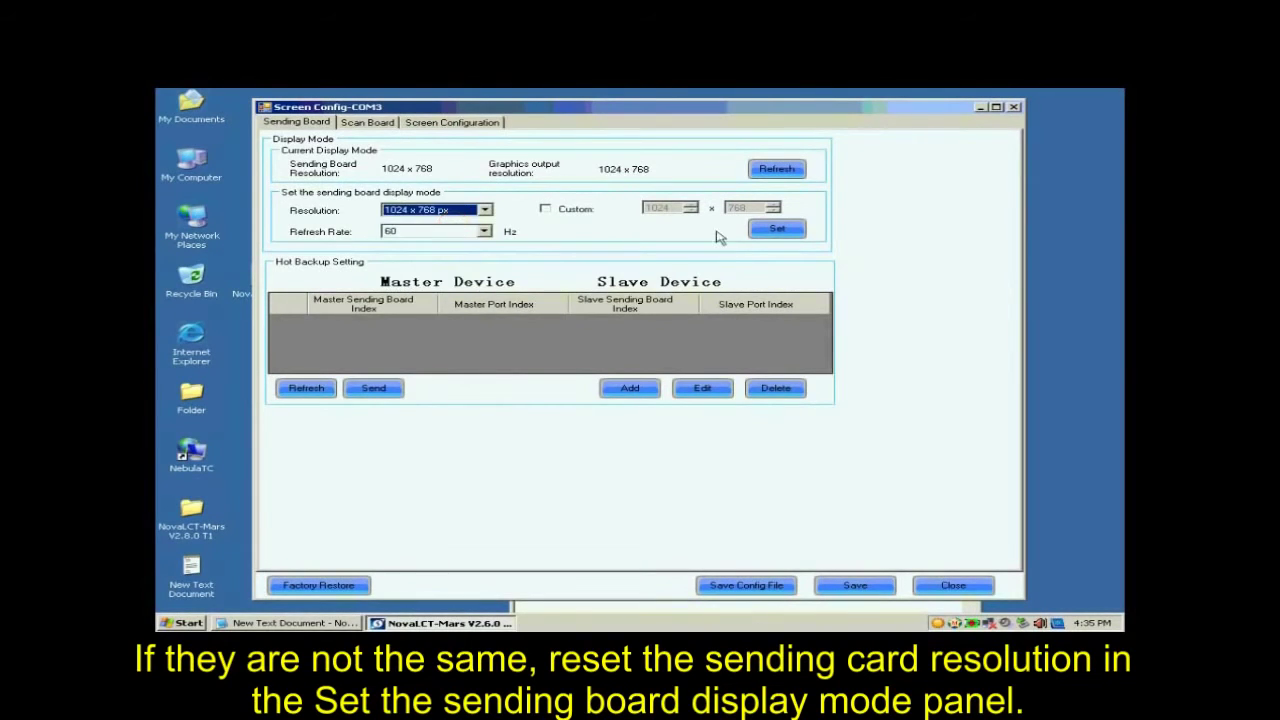
left_click(777, 229)
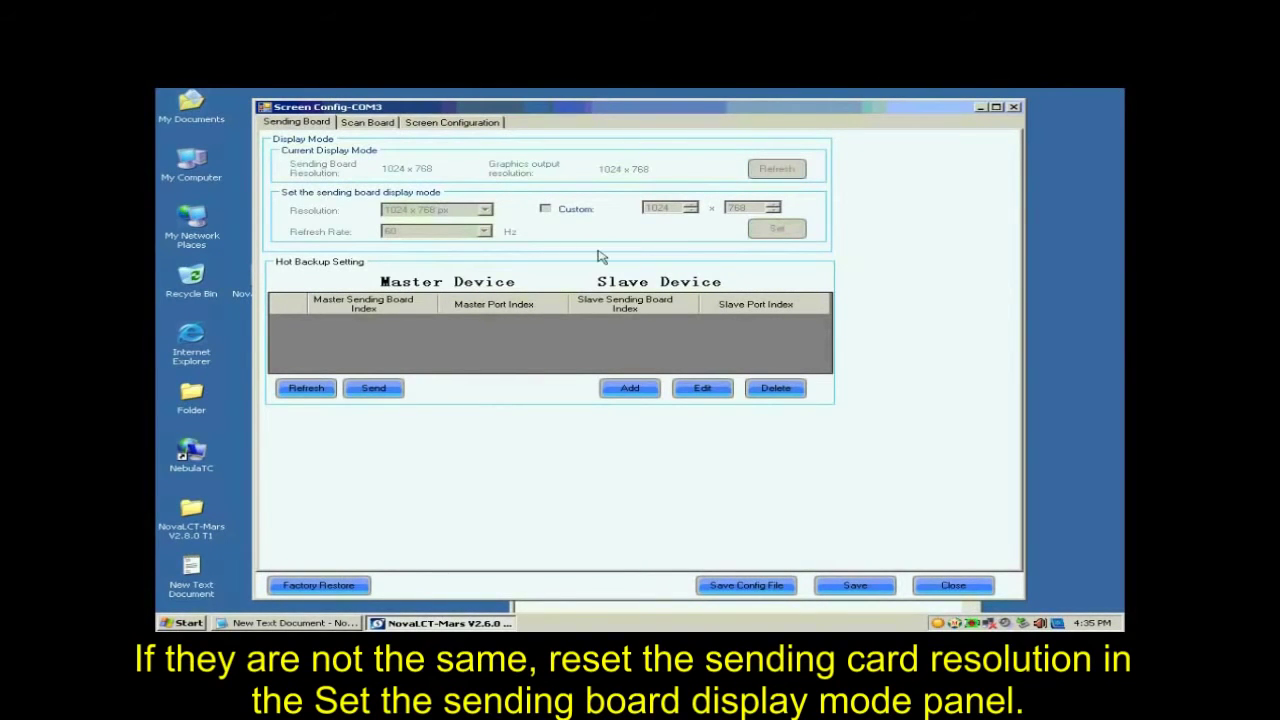
Step: Start the scan board's smart setting procedure with Option 1: Smart setting
left_click(356, 125)
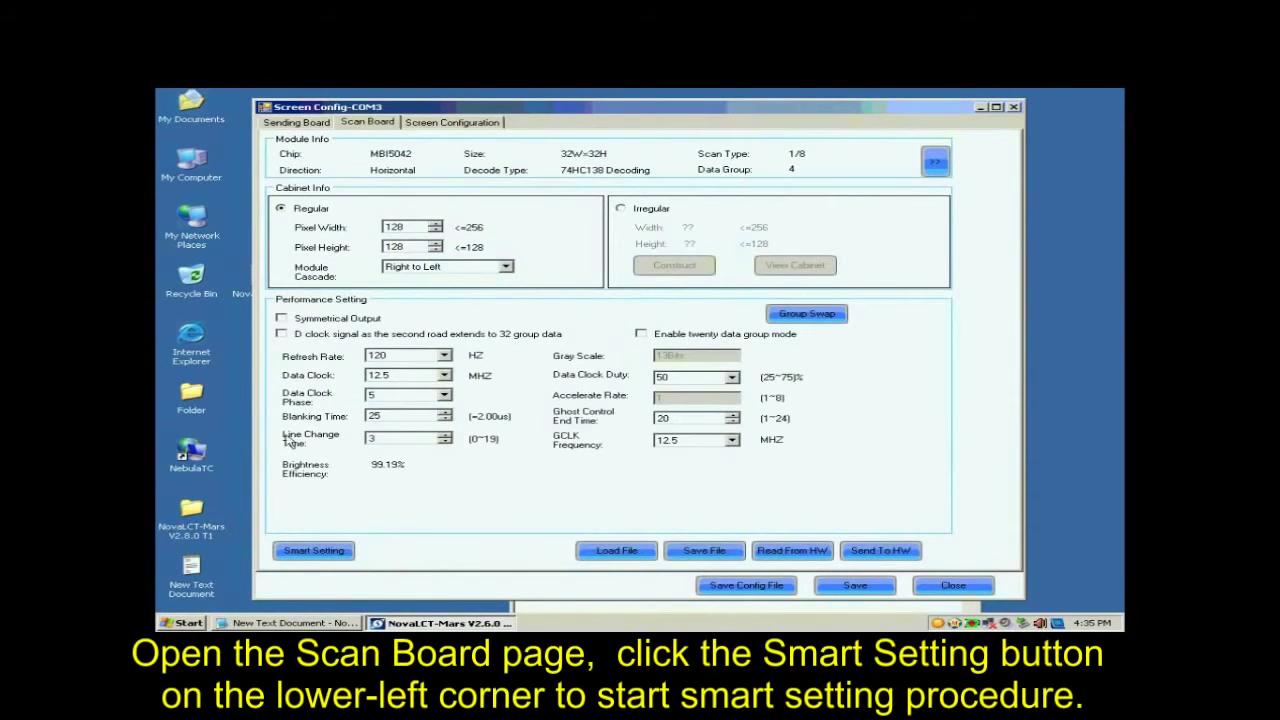
left_click(316, 552)
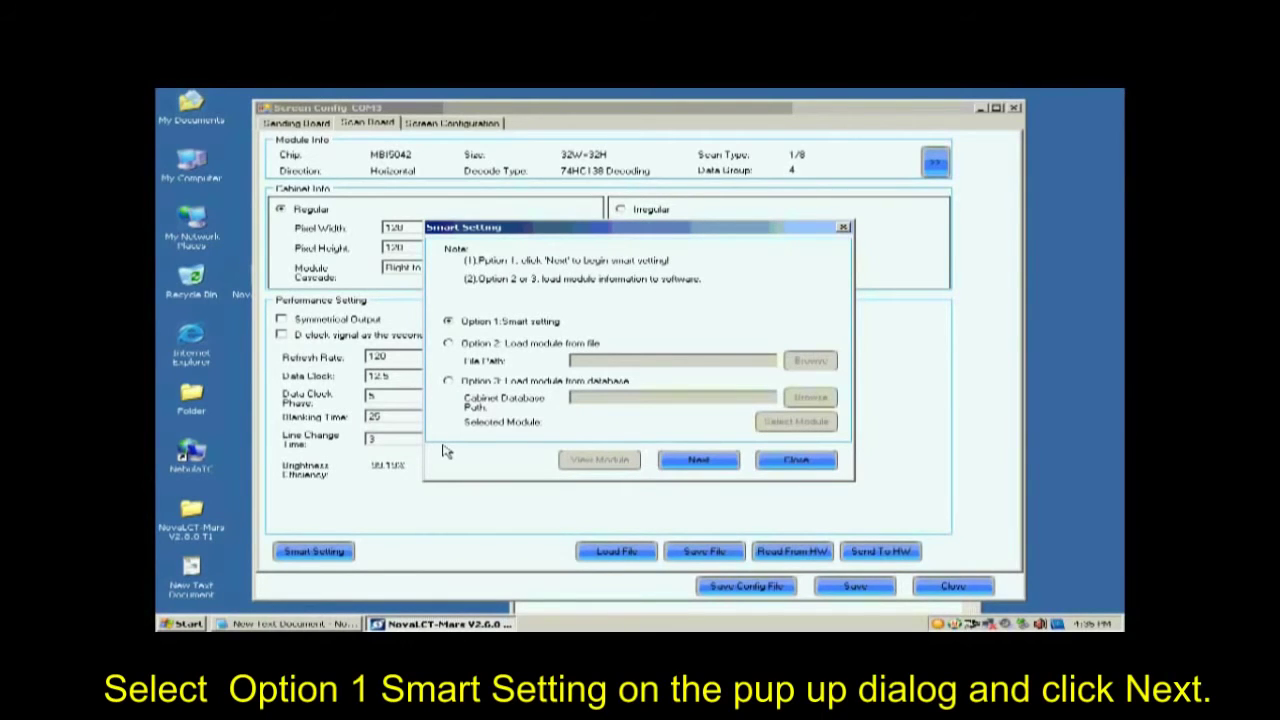
left_click(688, 457)
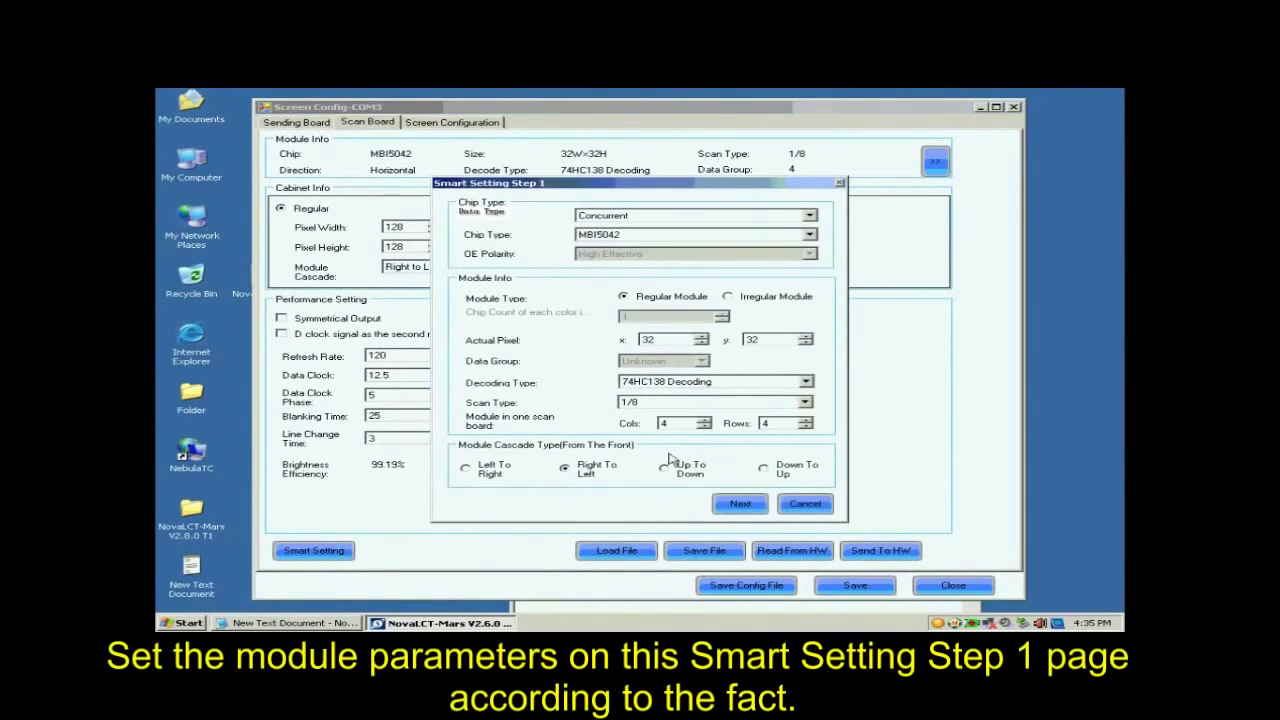
Step: Choose Concurrent as the data type and MBI5036 as the chip type for the module
left_click(643, 217)
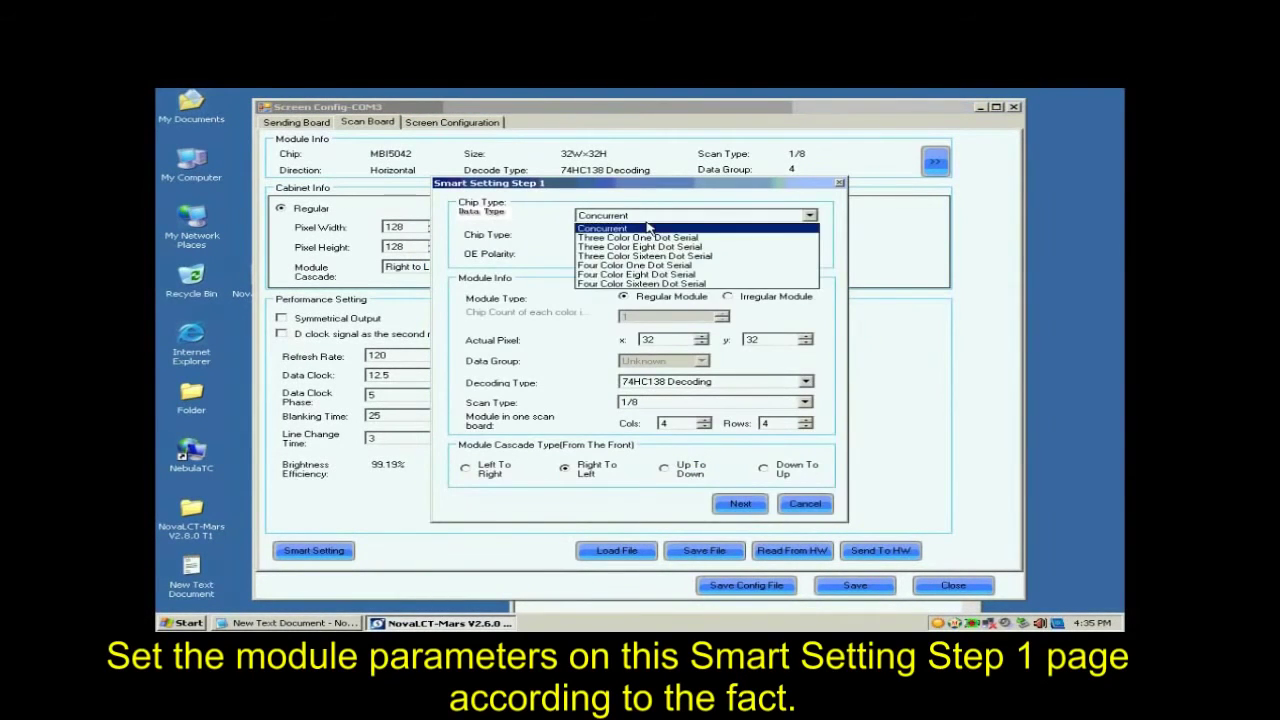
left_click(643, 228)
left_click(643, 234)
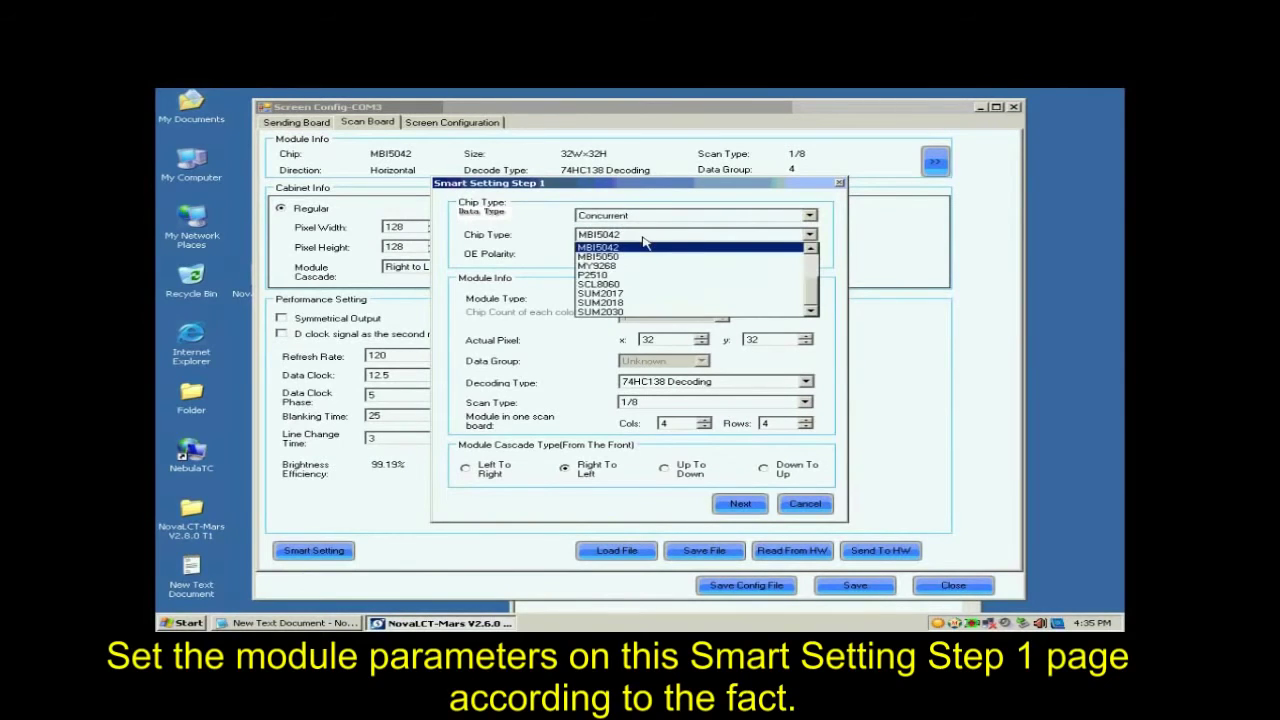
left_click_drag(810, 297, 808, 267)
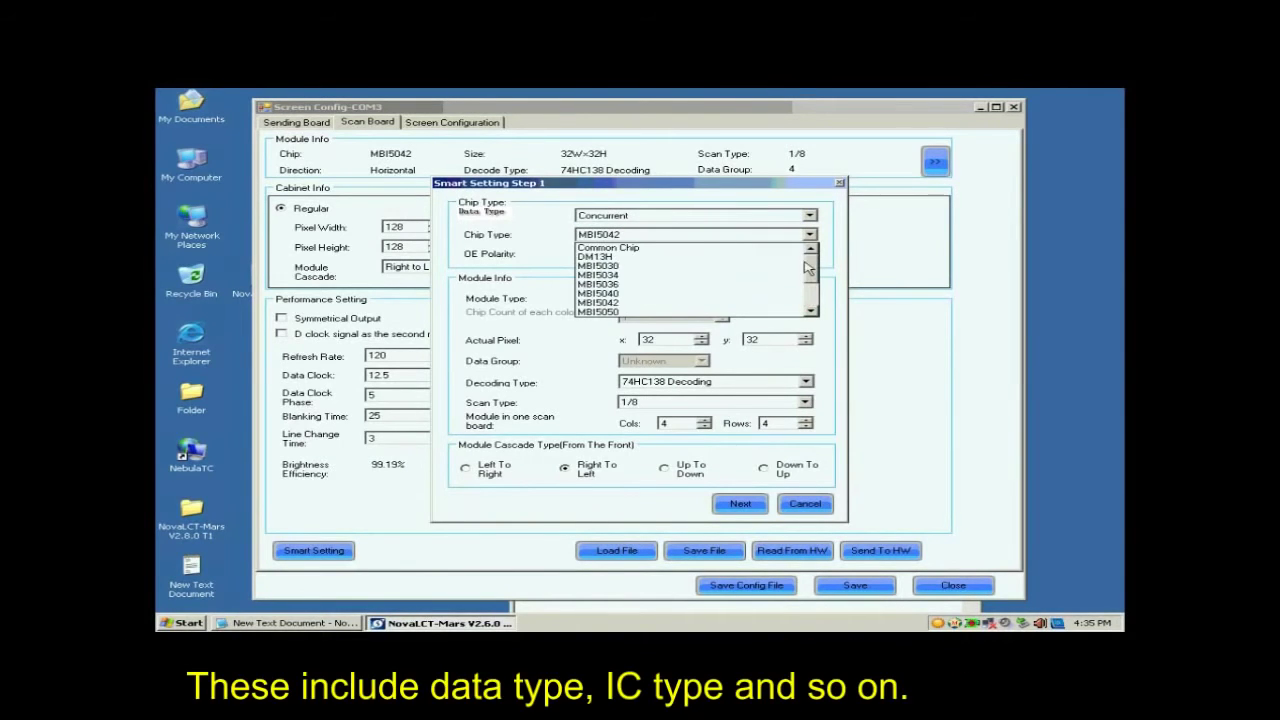
left_click(646, 283)
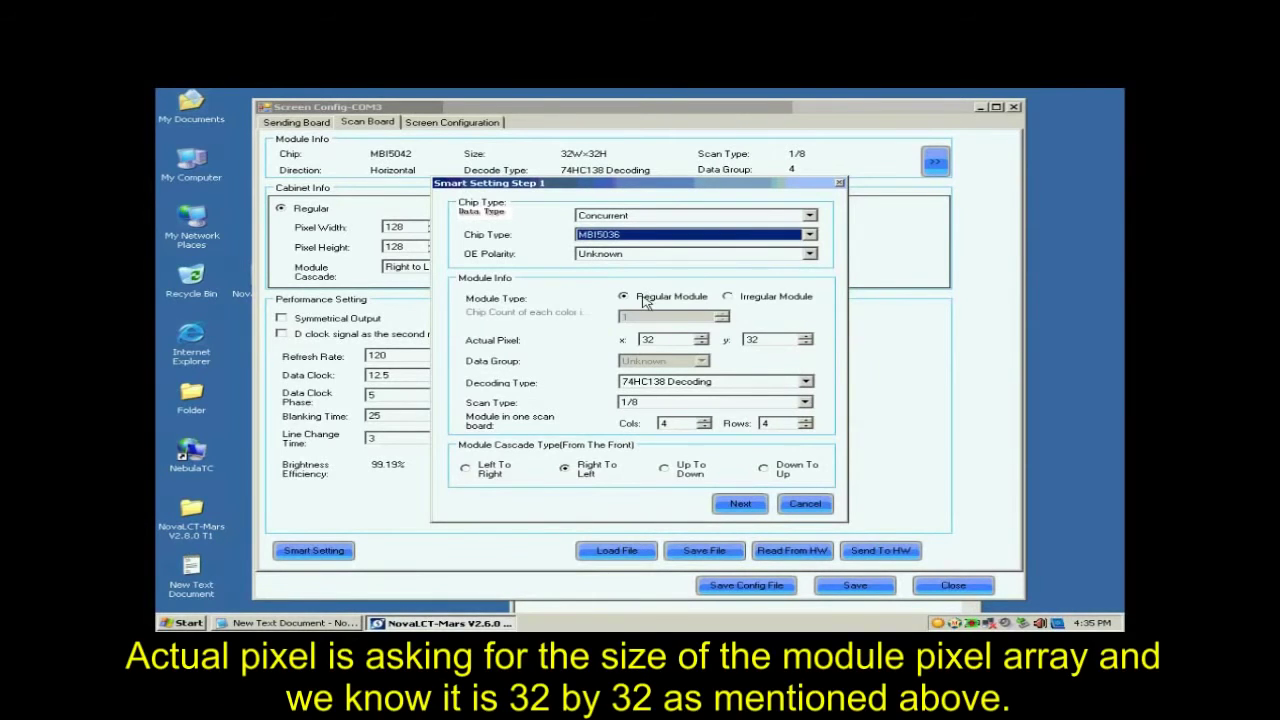
Step: Define the module as regular with 74HC138 Decoding and an Unknown scan type
left_click(641, 297)
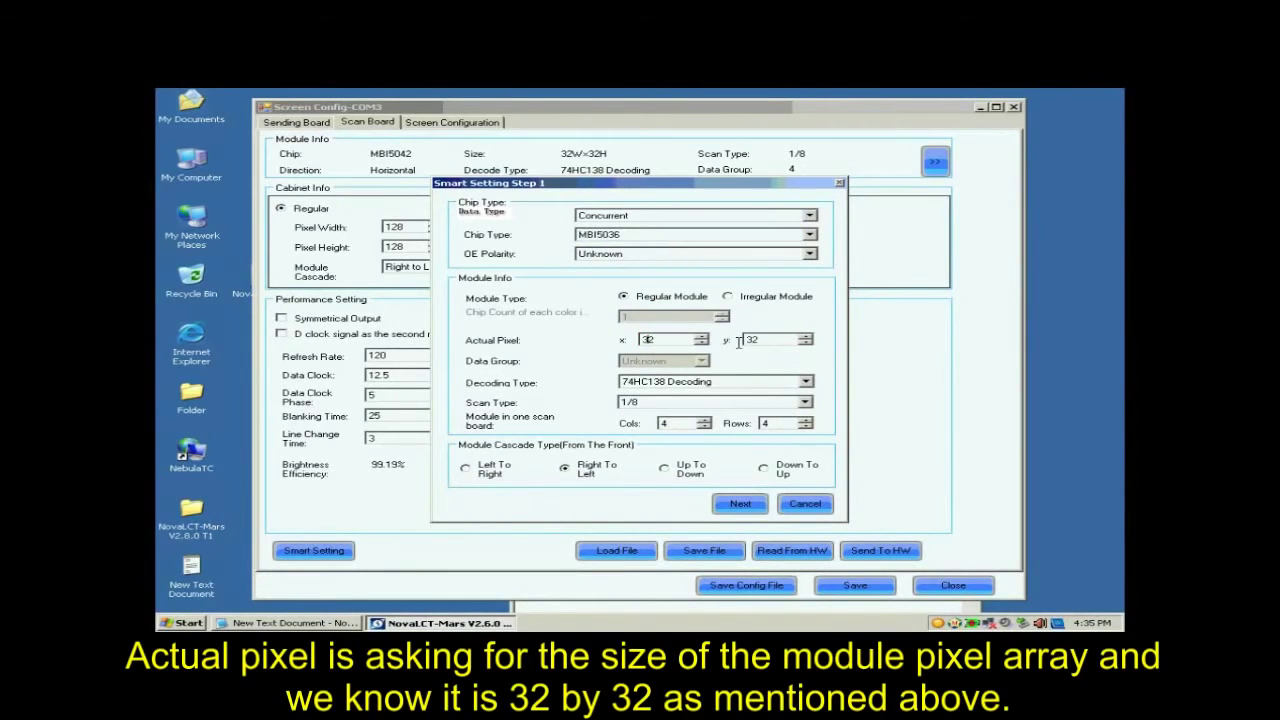
left_click(671, 383)
left_click(672, 391)
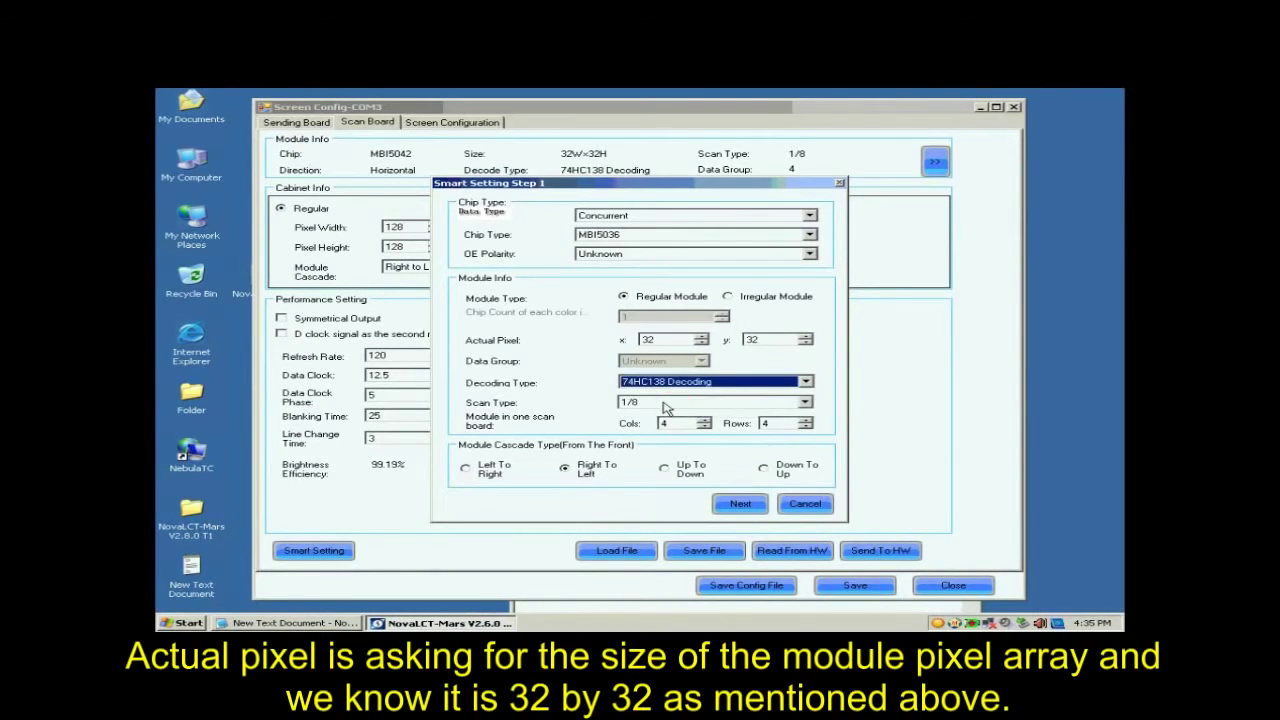
left_click(663, 402)
left_click(668, 410)
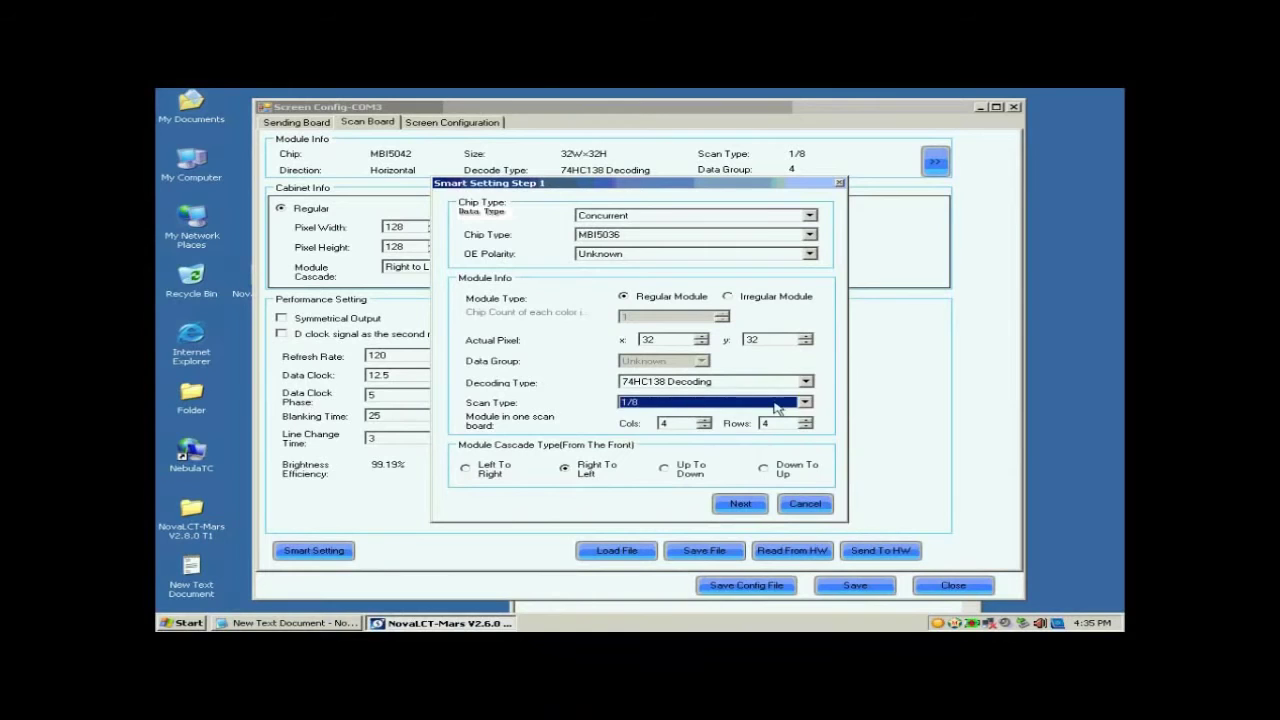
left_click(775, 408)
left_click_drag(812, 464, 806, 428)
left_click(757, 416)
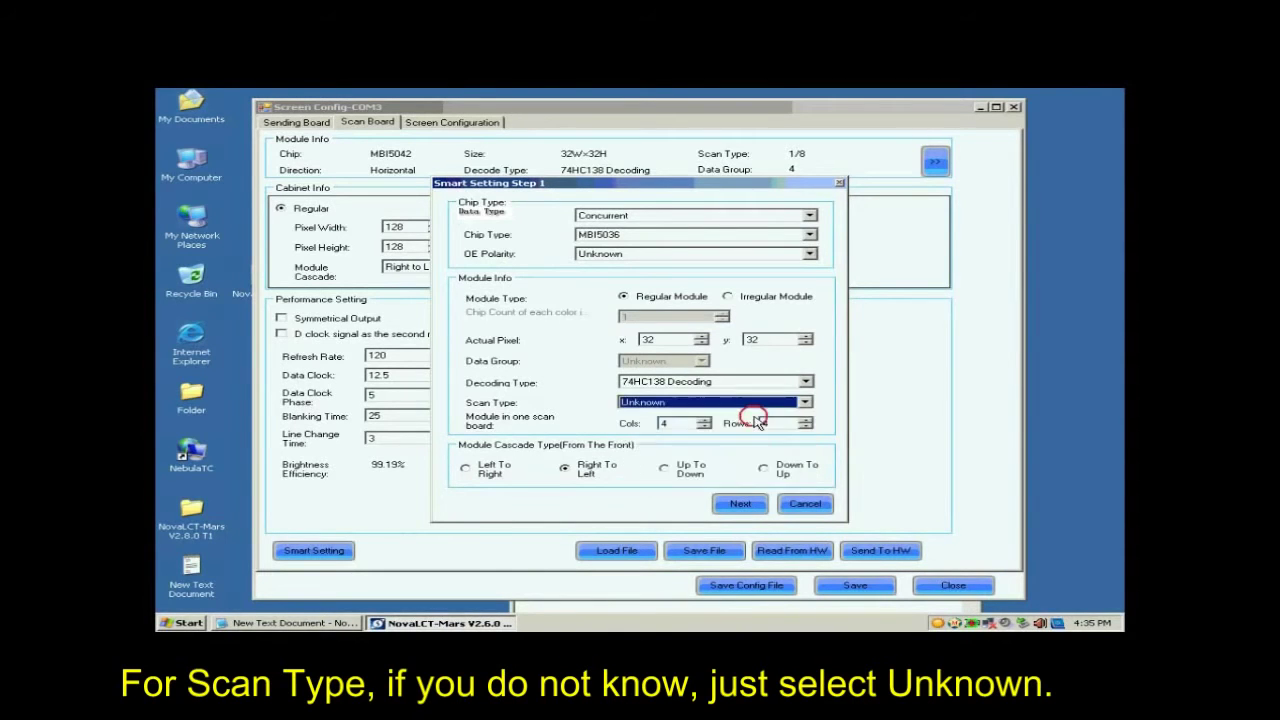
Step: Set the modules in one scan board to 1 column and 1 row with Right To Left cascade, and proceed to Step 2
left_click(691, 423)
key("BackSpace")
type("1")
double_click(769, 423)
type("1")
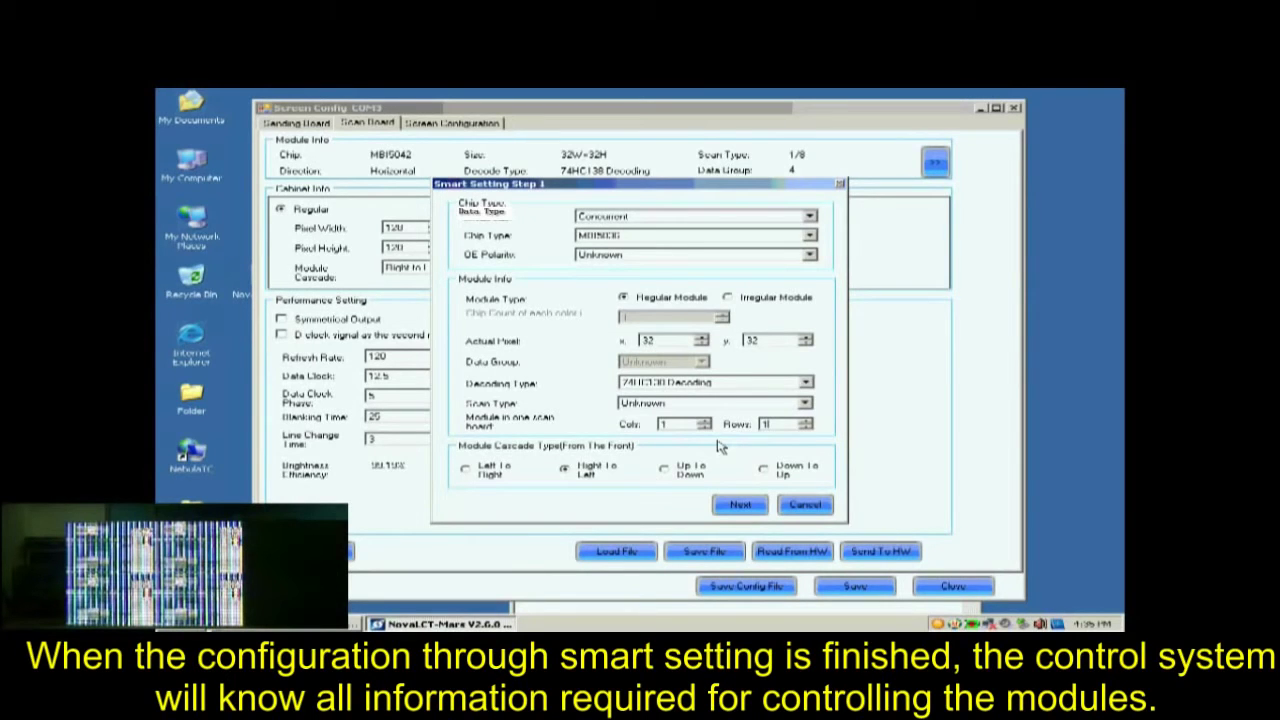
left_click(583, 471)
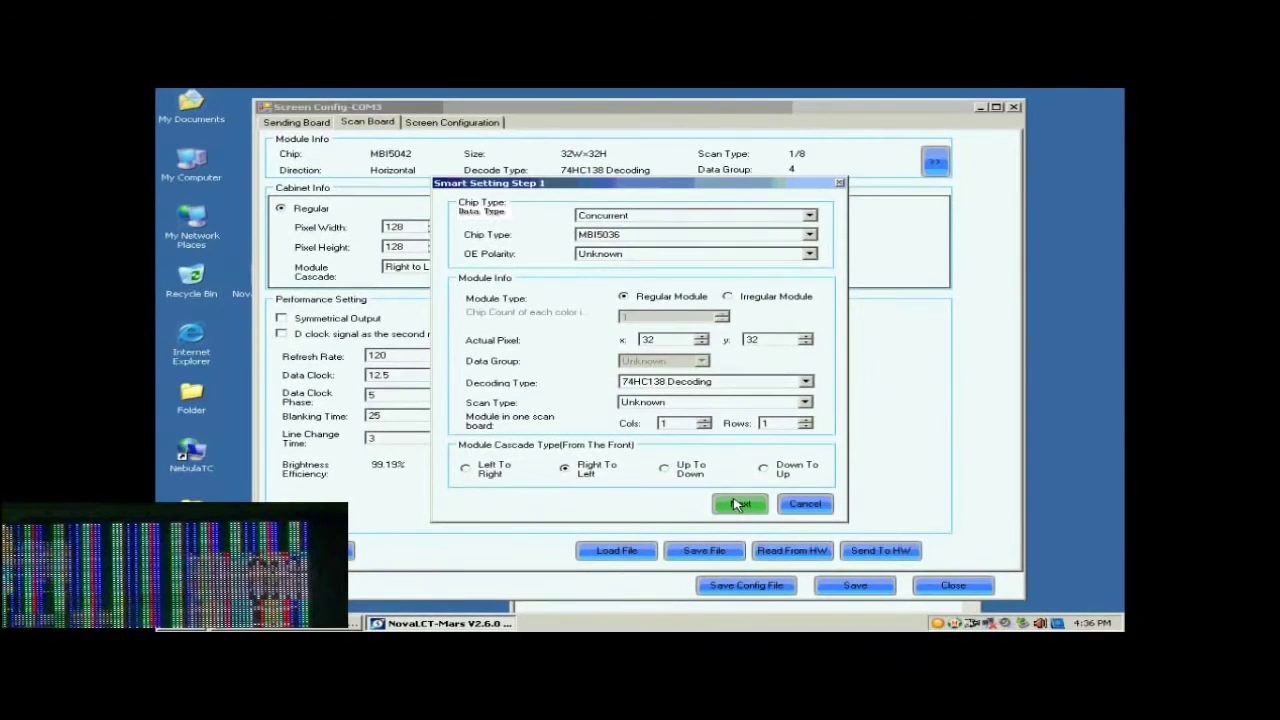
left_click(739, 505)
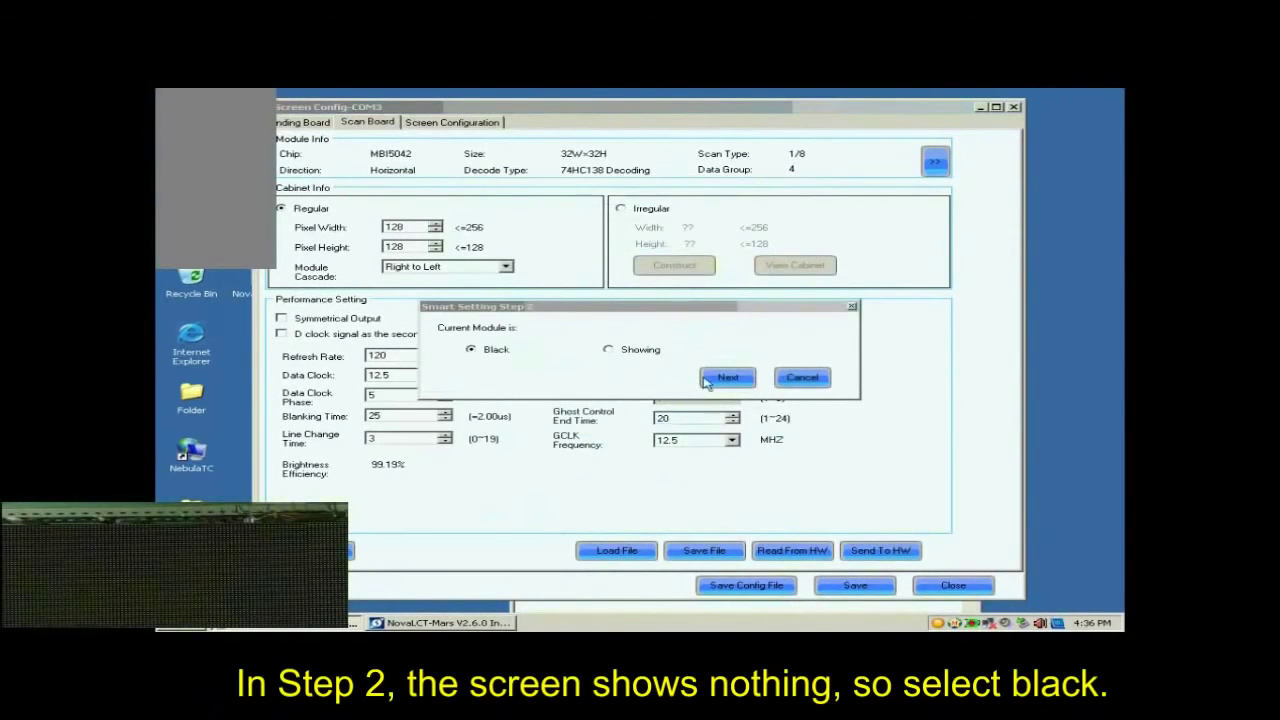
Step: Accept Black as the current module state, check statuses 2 to 4 on the screen and accept the listed module colors
left_click(721, 382)
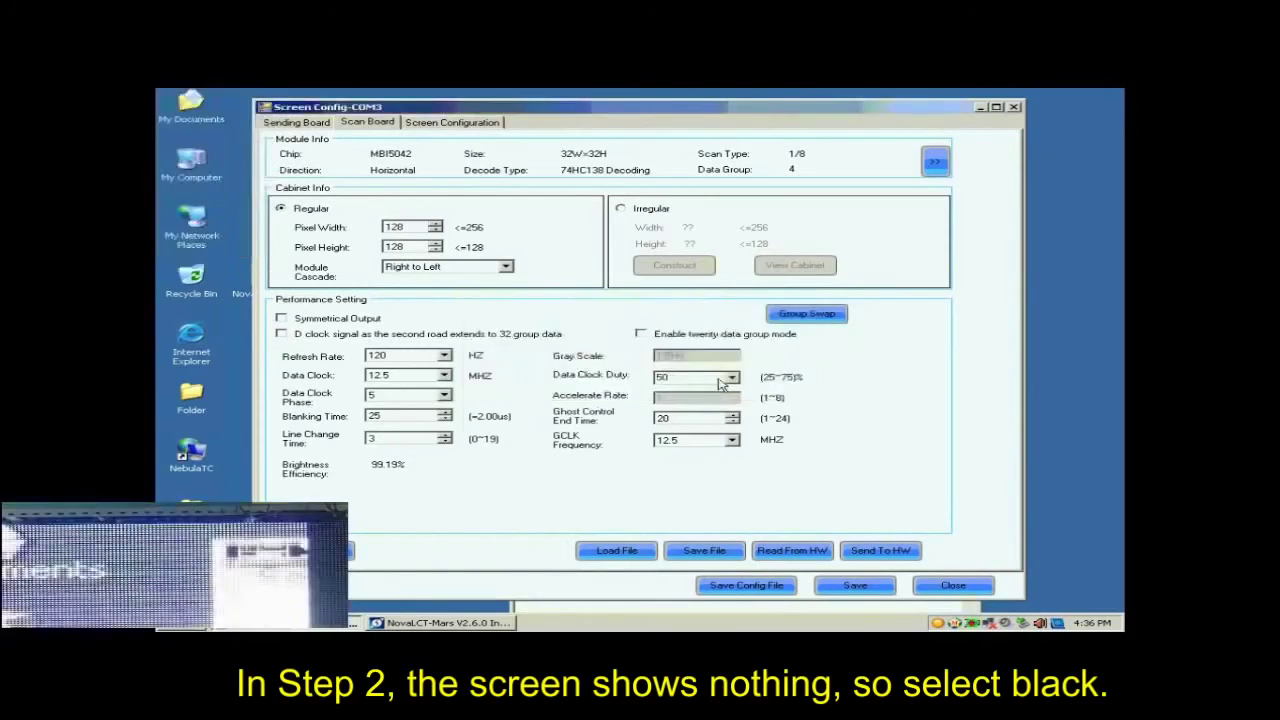
left_click(486, 350)
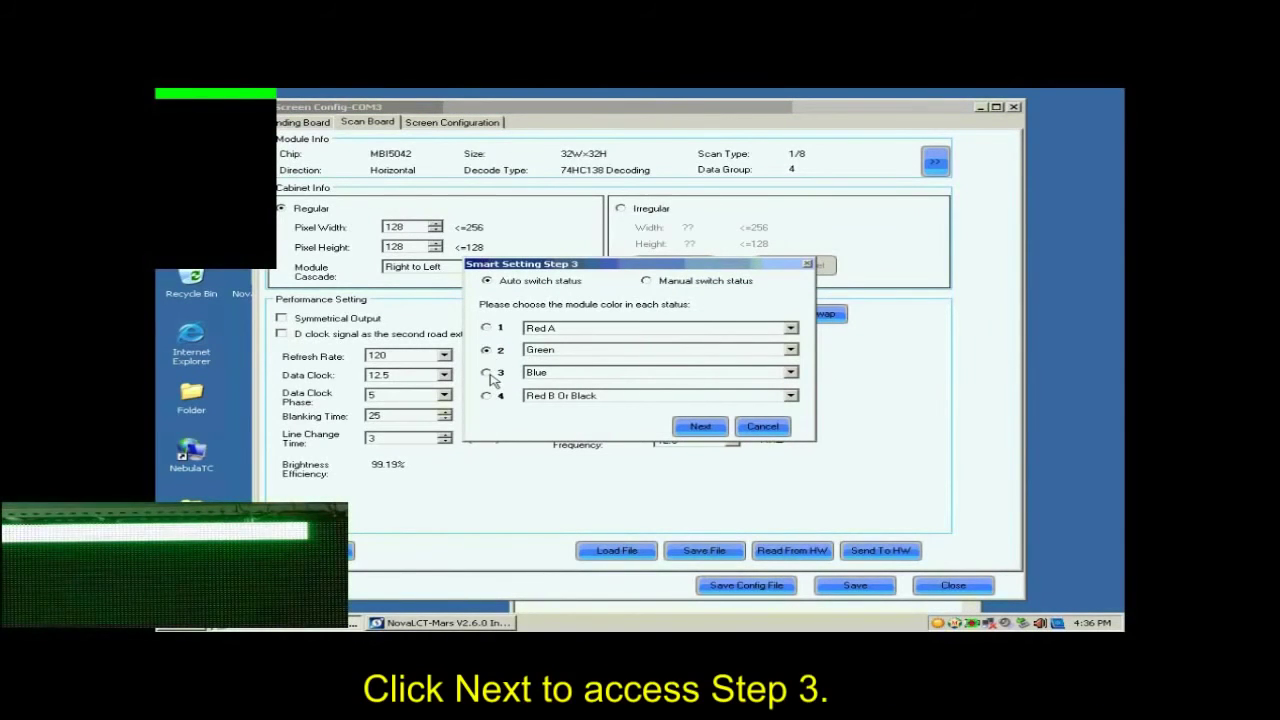
left_click(487, 374)
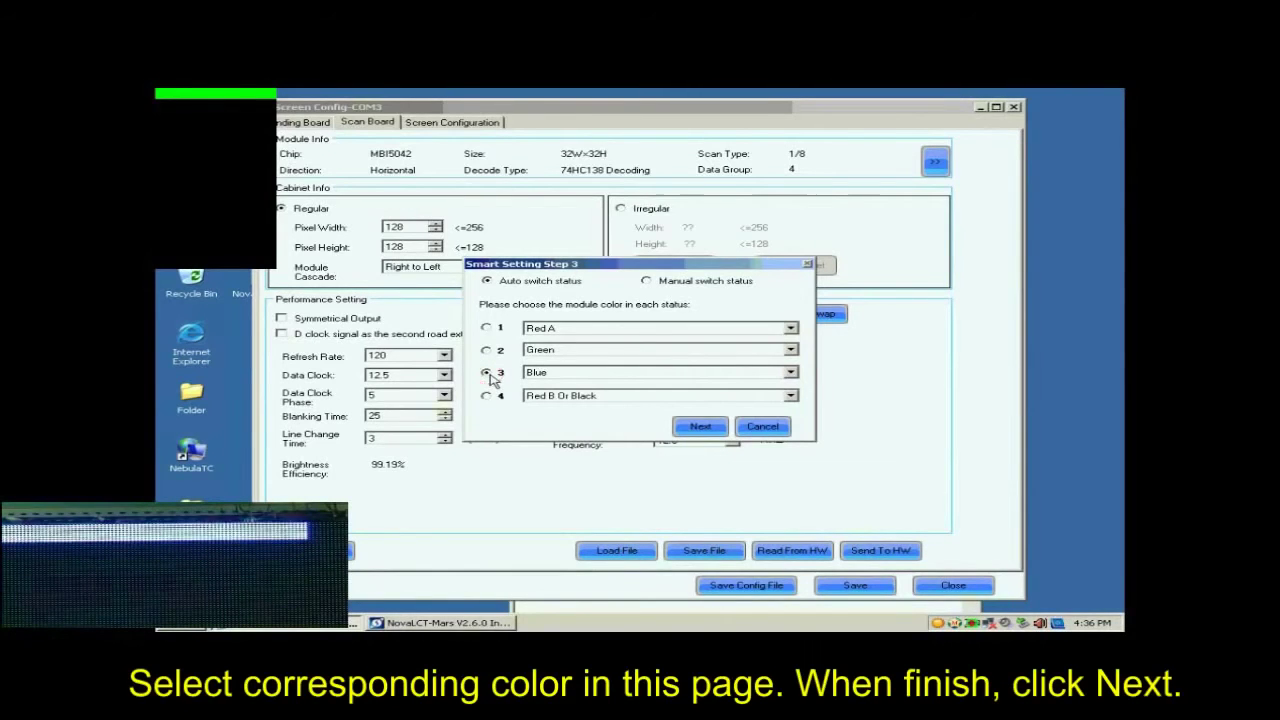
left_click(487, 396)
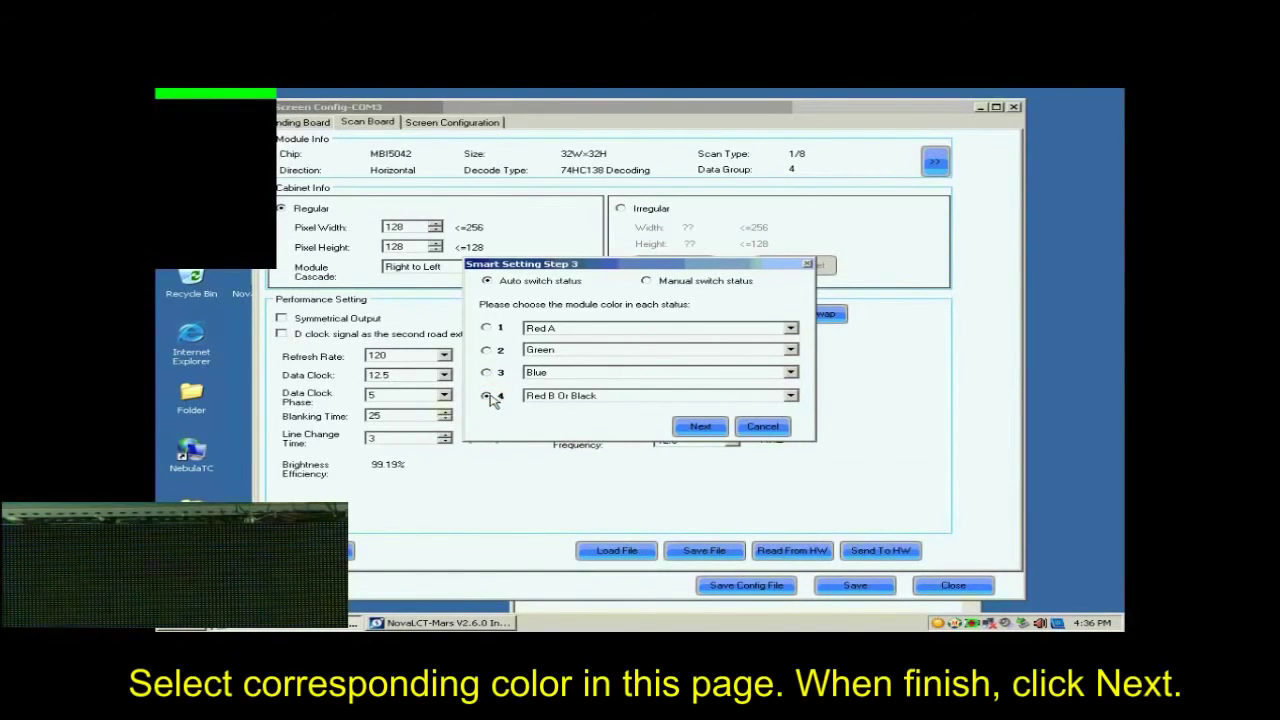
left_click(700, 426)
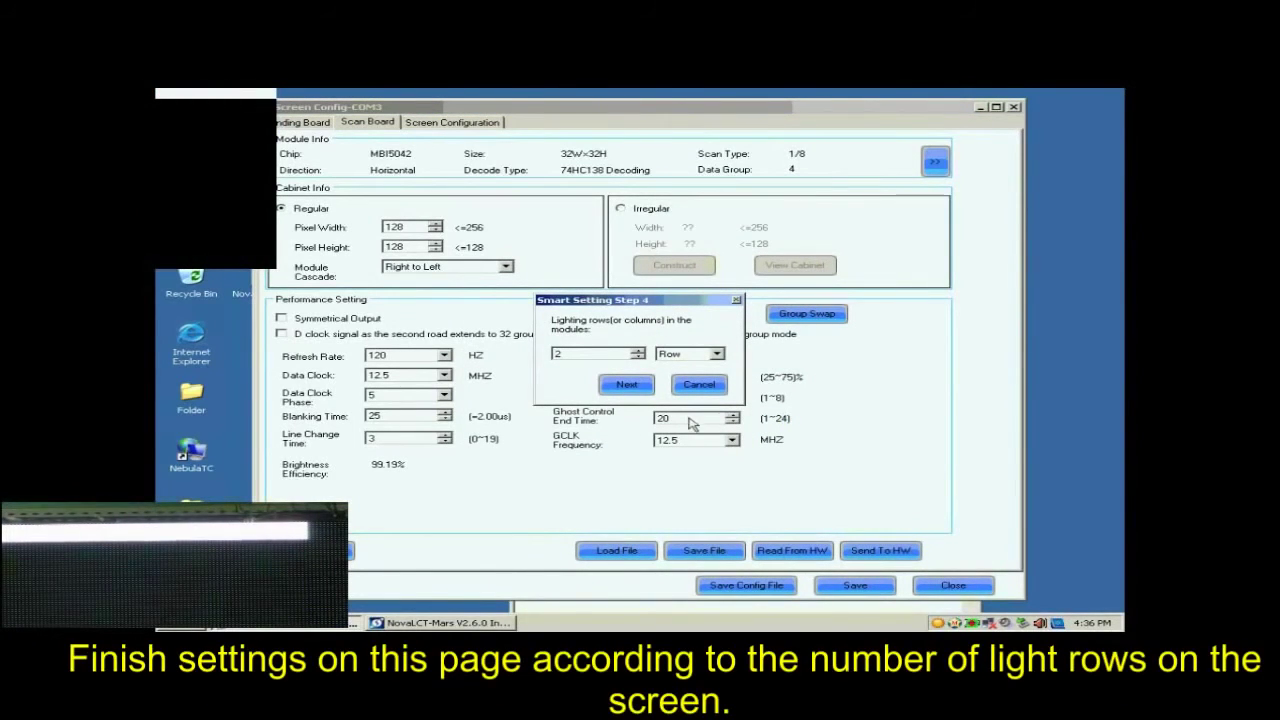
Step: Set the number of lighting rows to 8 in Step 4 and to 1 in Step 5
left_click_drag(578, 354, 511, 350)
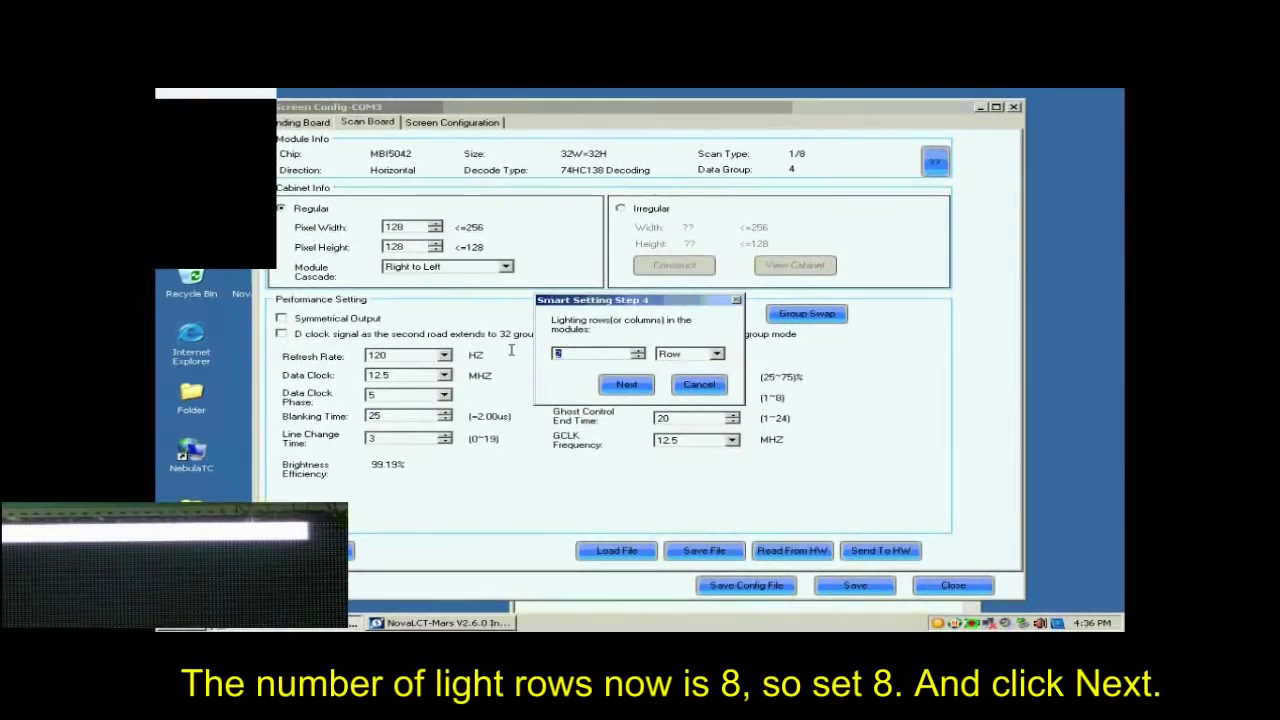
type("8")
left_click(630, 385)
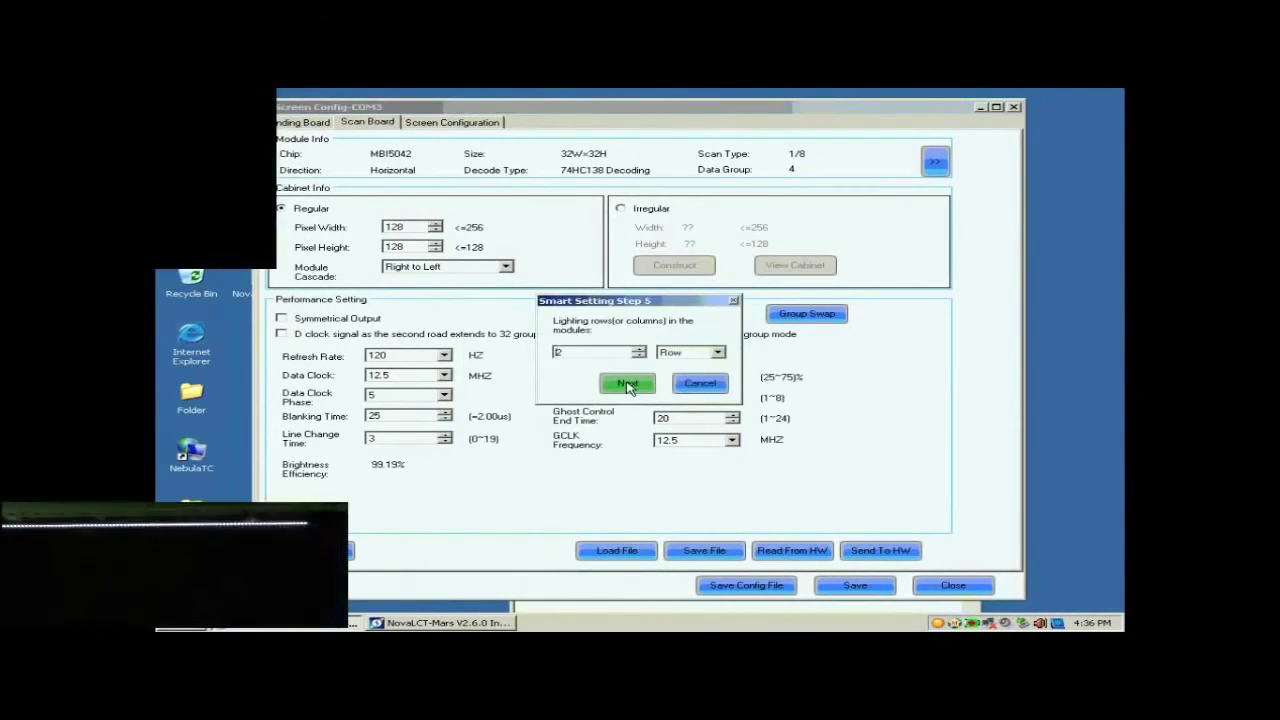
left_click(611, 352)
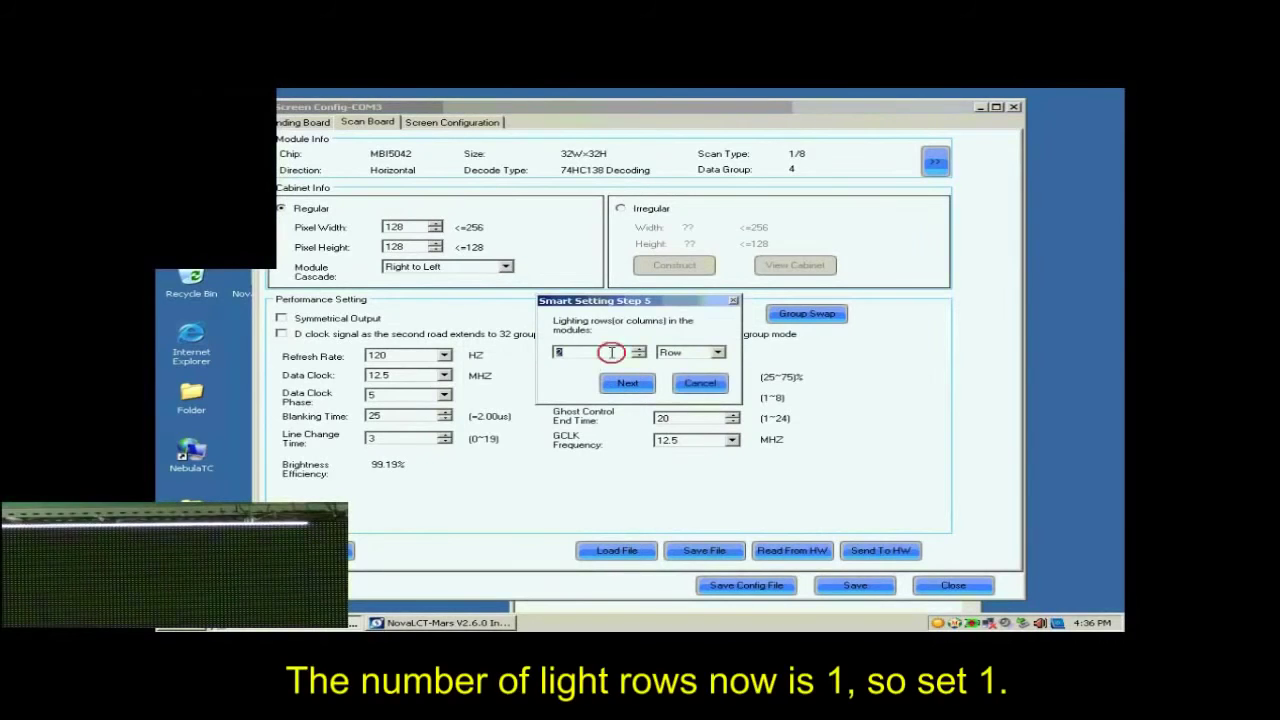
type("1")
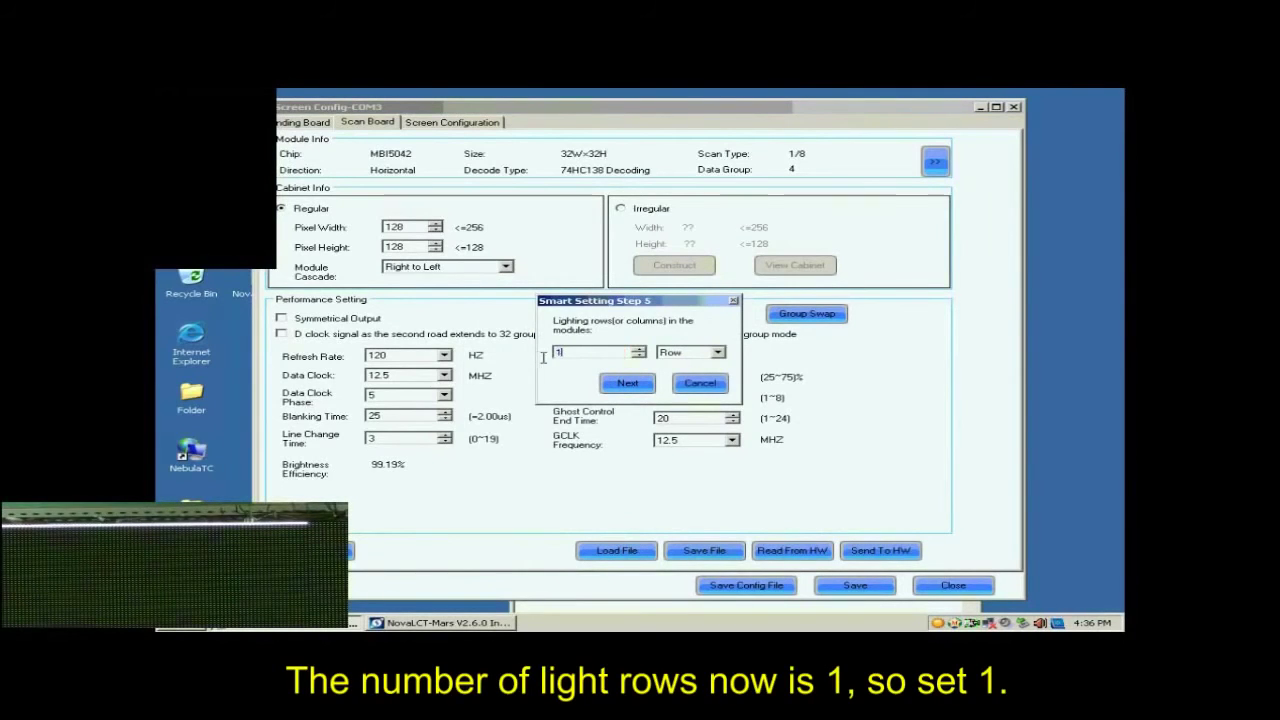
left_click(624, 387)
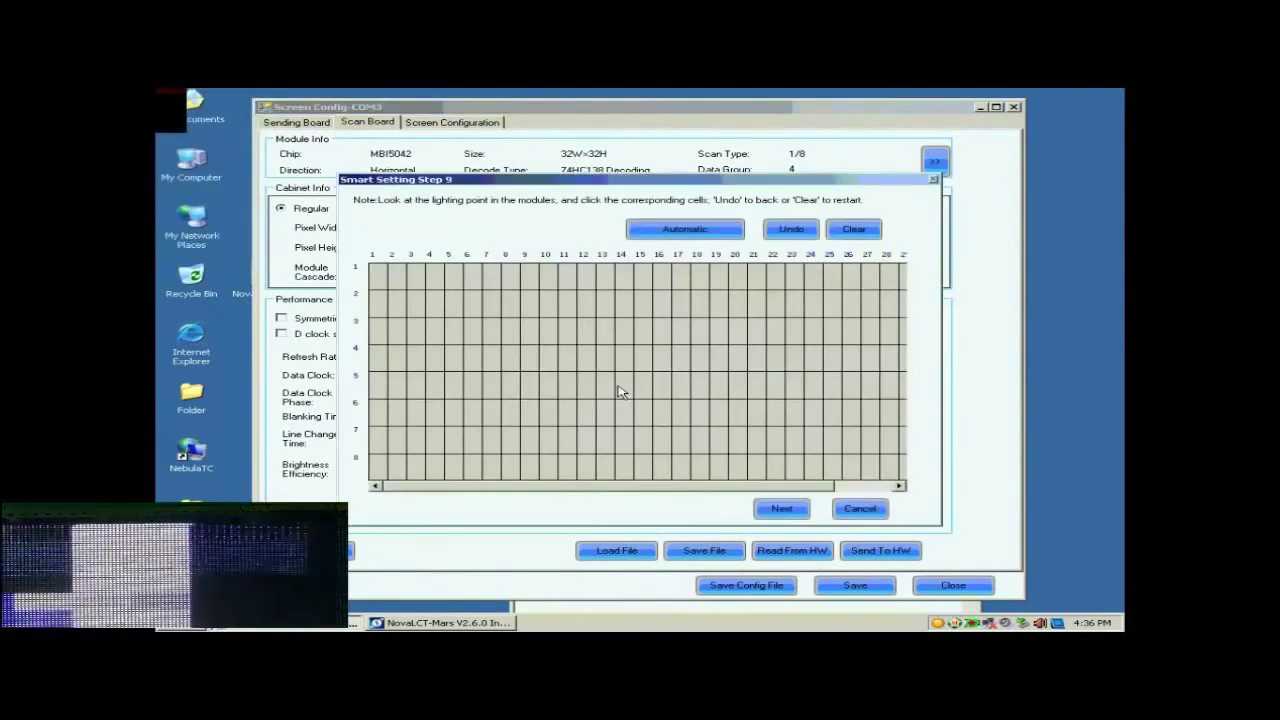
Step: Mark the blinking pixels in order along row 1 of the grid up to column 17, and complete the row automatically
left_click(380, 281)
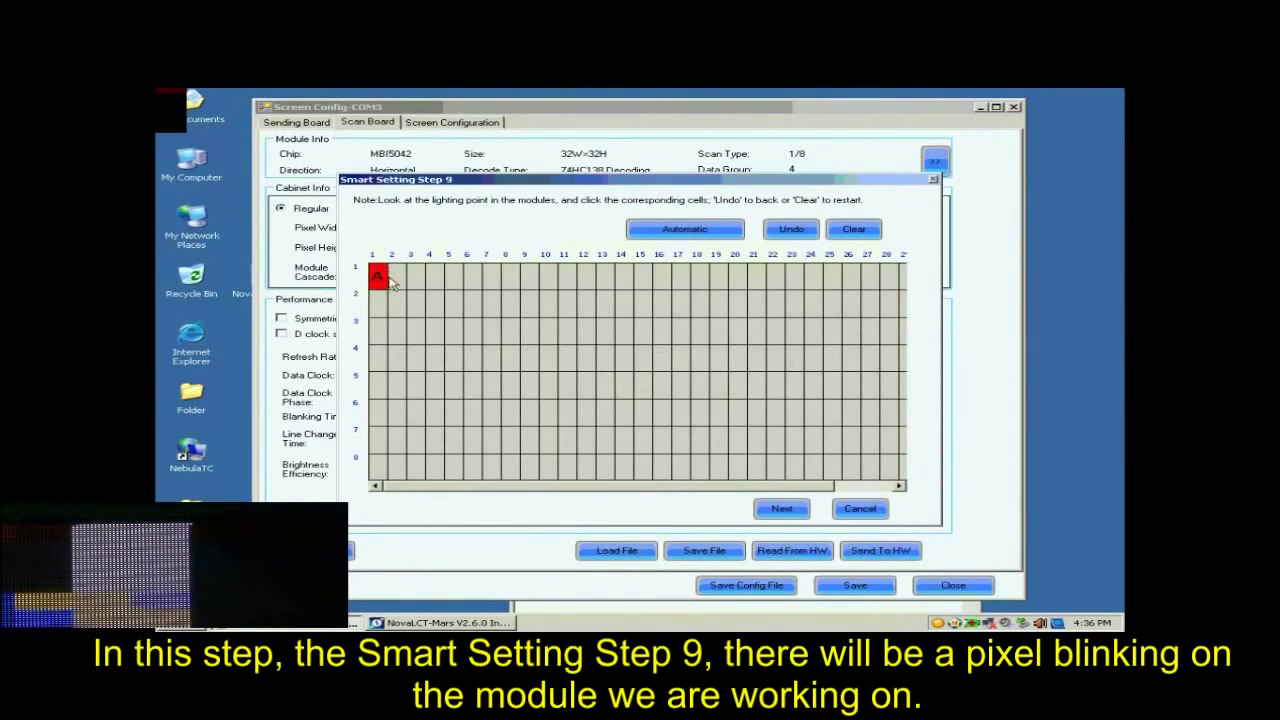
left_click(412, 281)
left_click(432, 282)
left_click(452, 282)
left_click(471, 282)
left_click(493, 283)
left_click(510, 282)
left_click(529, 282)
left_click(548, 282)
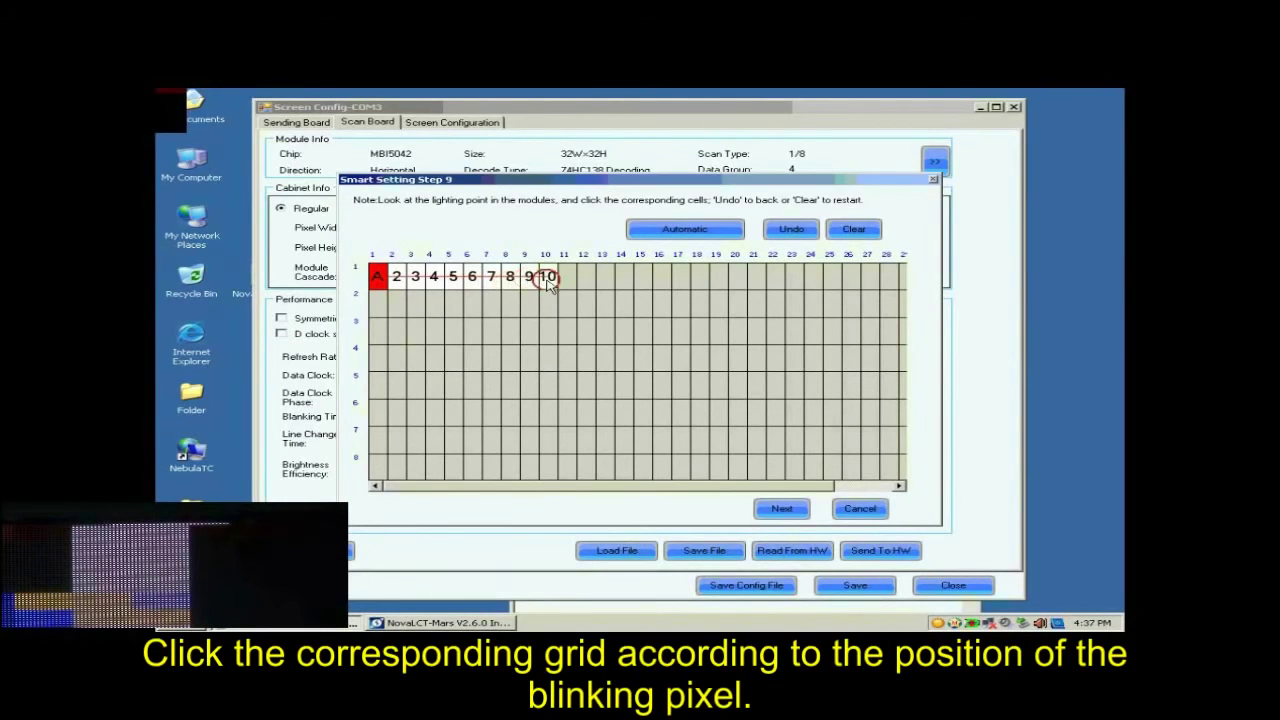
left_click(566, 282)
left_click(585, 282)
left_click(604, 282)
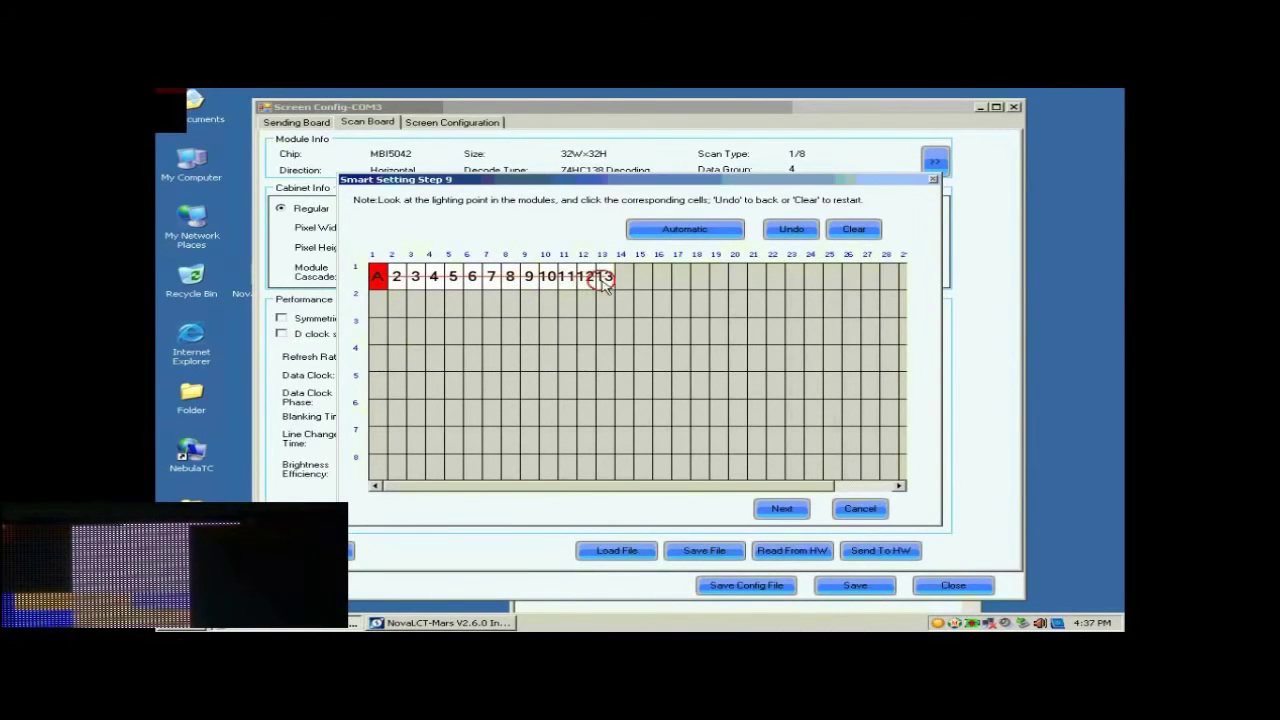
left_click(623, 282)
left_click(642, 282)
left_click(661, 282)
left_click(680, 282)
left_click(682, 232)
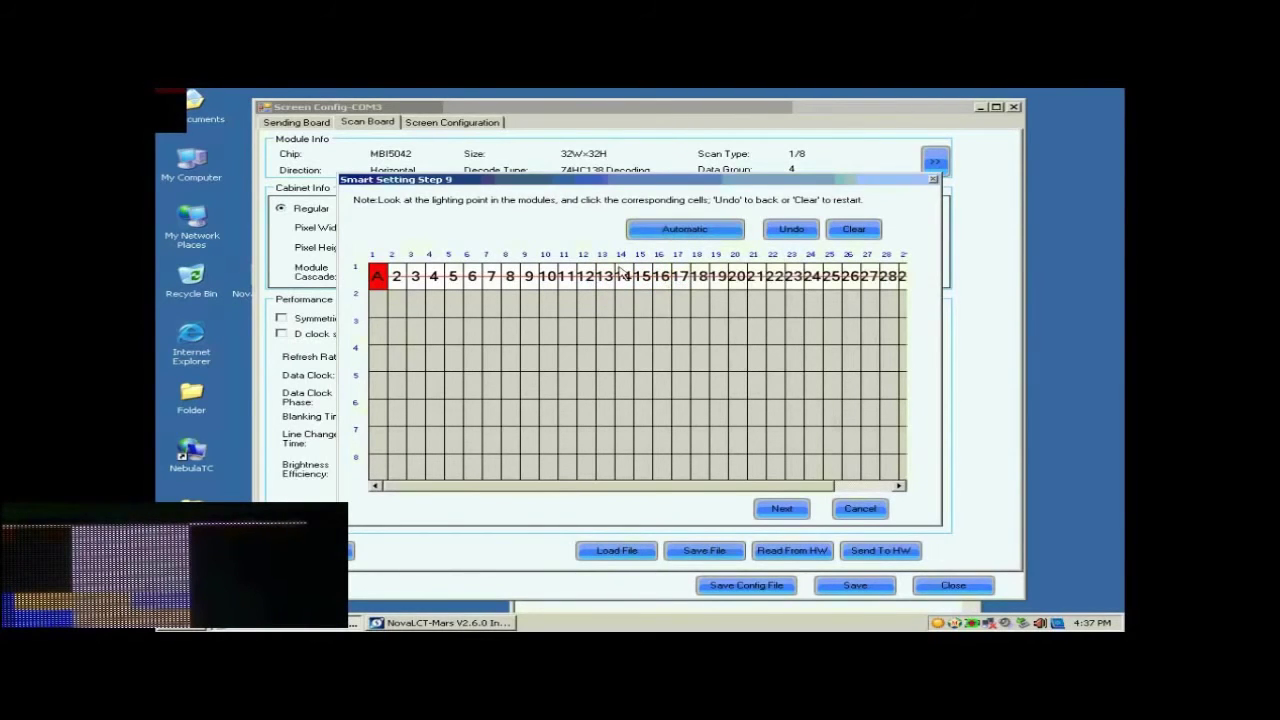
Step: Mark the blinking pixel in column 1 of rows 2 to 8 and acknowledge the completed line table
left_click(380, 304)
left_click(380, 330)
left_click(379, 357)
left_click(377, 385)
left_click(374, 412)
left_click(377, 440)
left_click(377, 466)
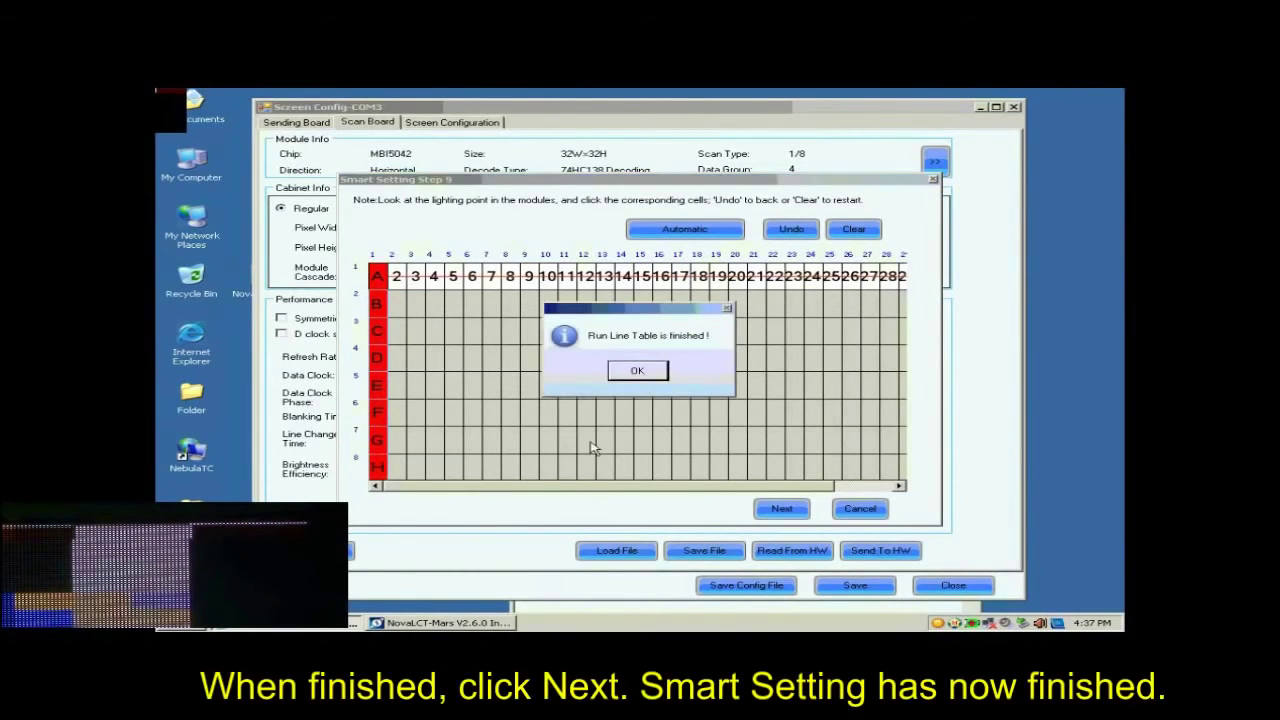
left_click(641, 375)
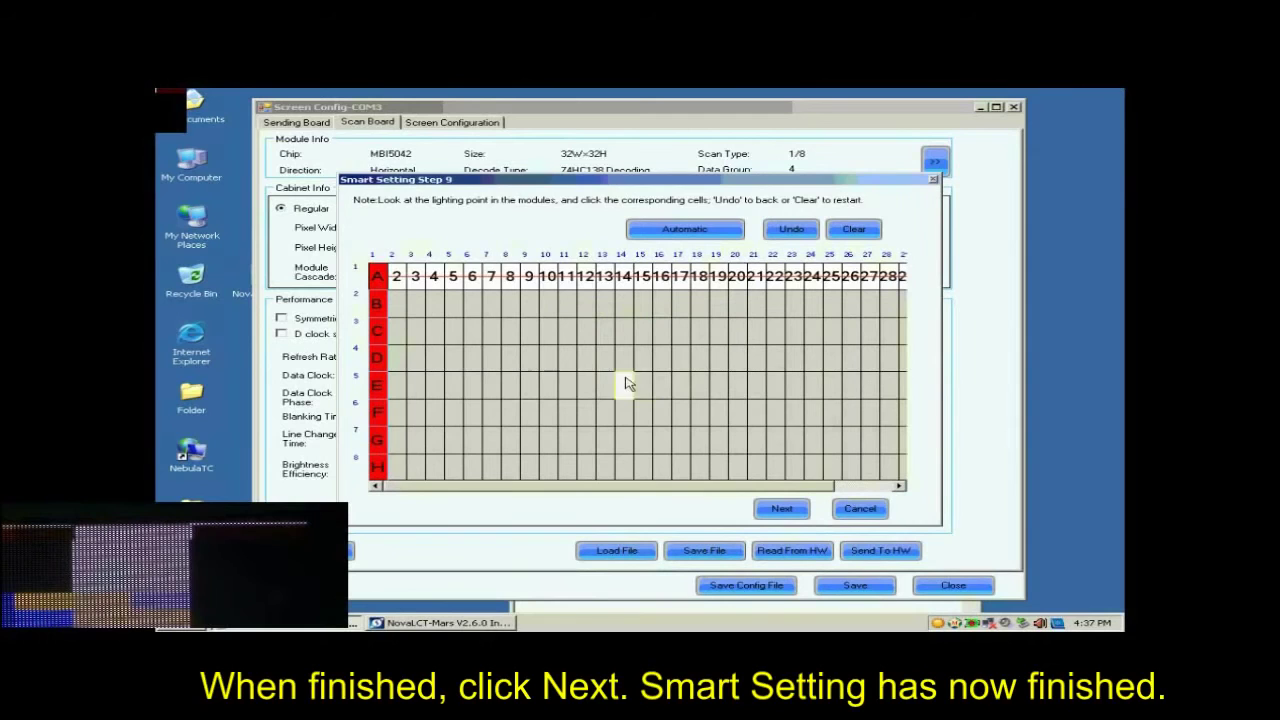
Step: Finish the smart setting procedure and return to the scan board settings
left_click(781, 510)
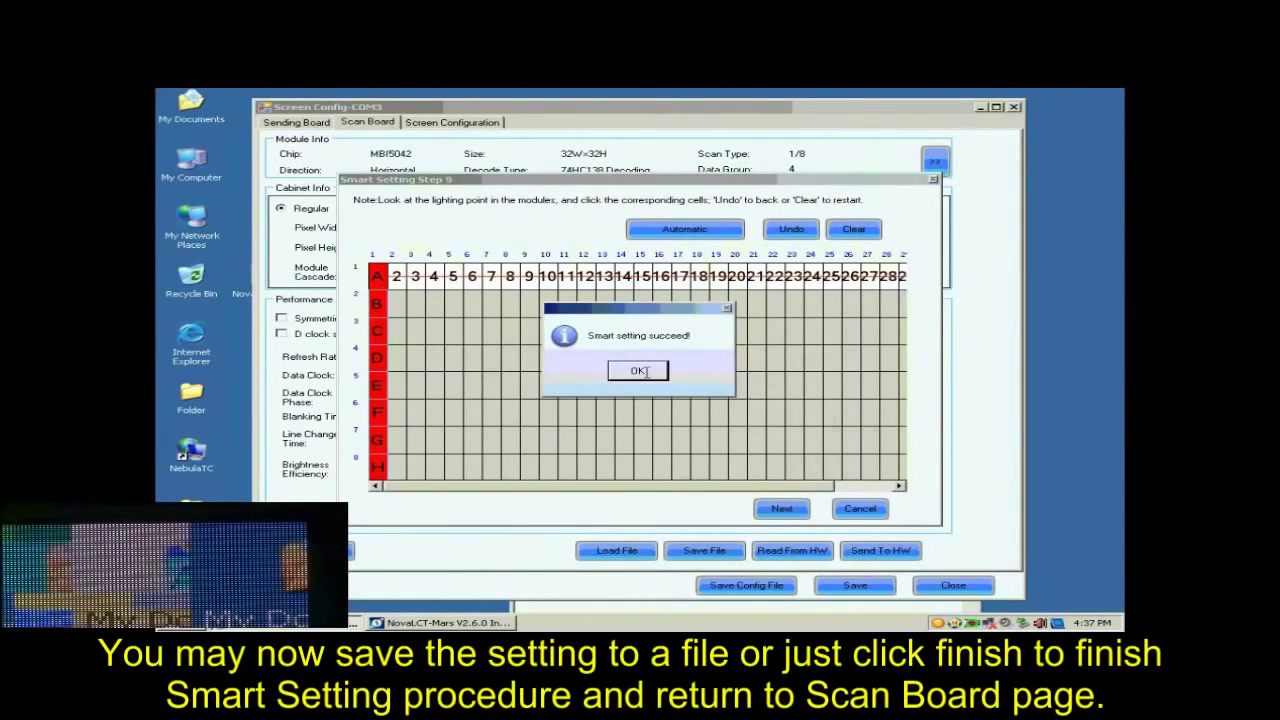
left_click(640, 371)
left_click(848, 437)
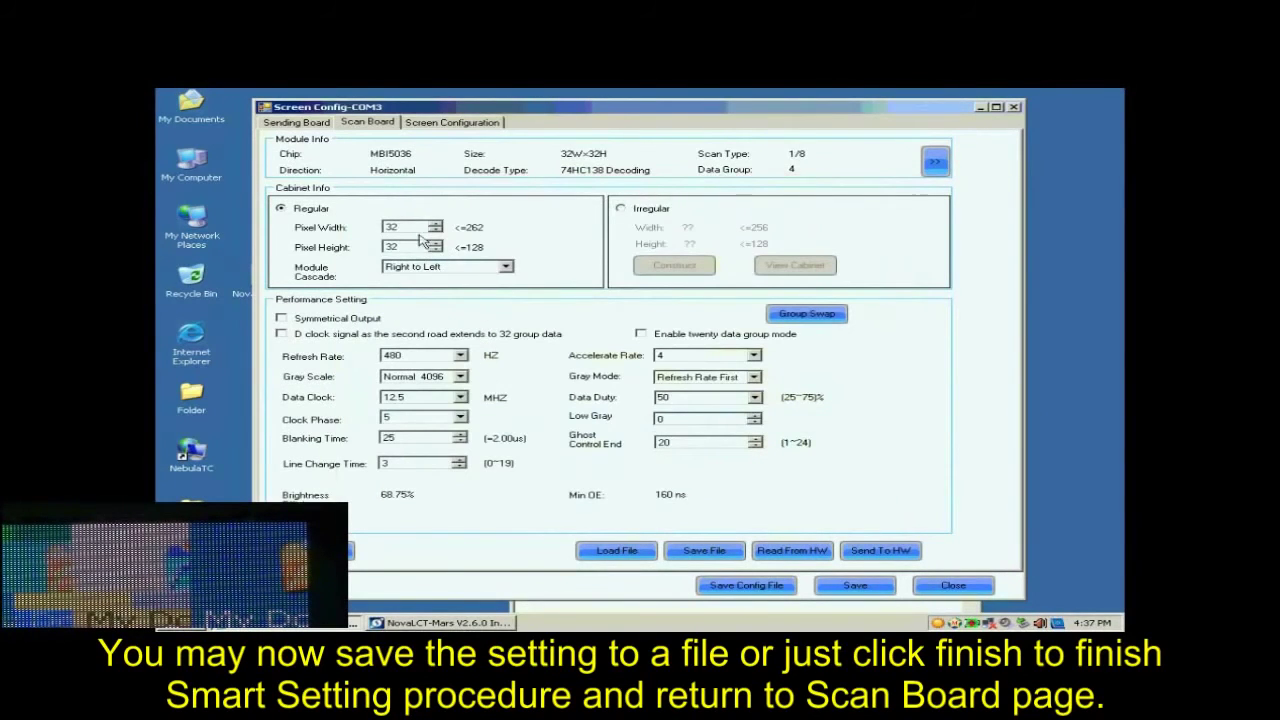
Step: Set the regular cabinet's pixel width to 128 and its pixel height to 128
left_click_drag(413, 228, 365, 229)
type("128")
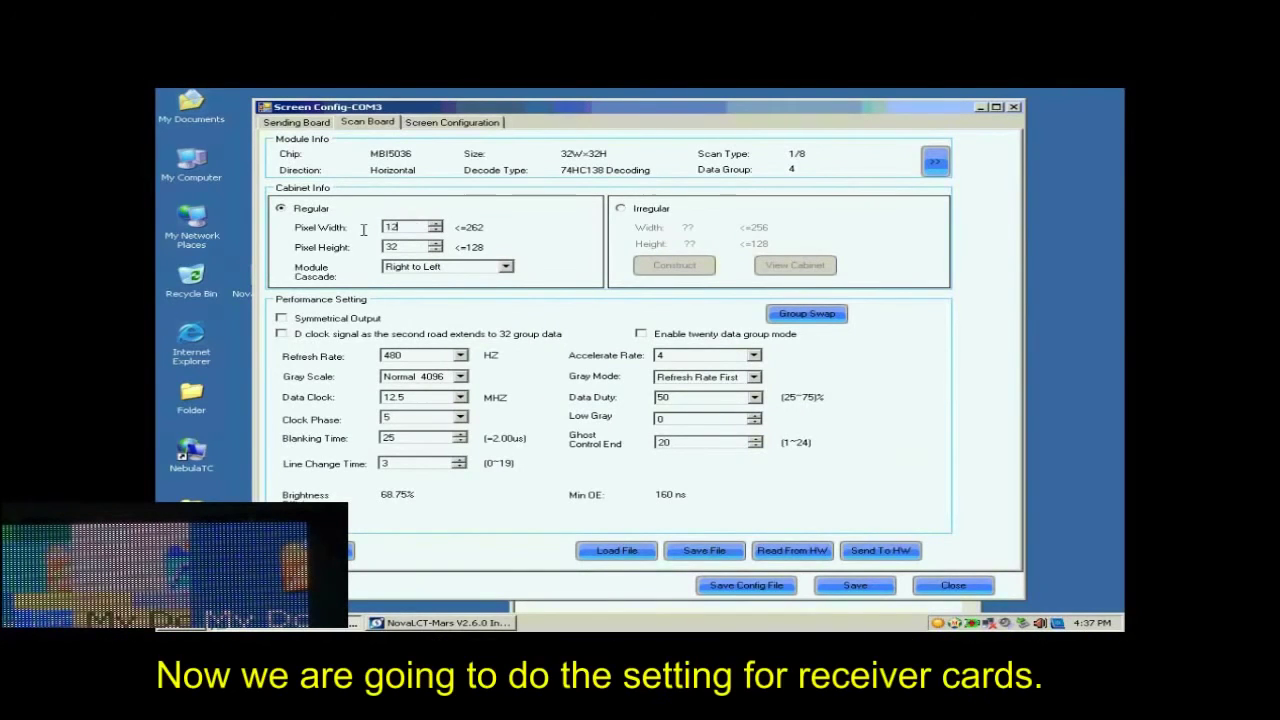
left_click_drag(408, 247, 388, 247)
type("128")
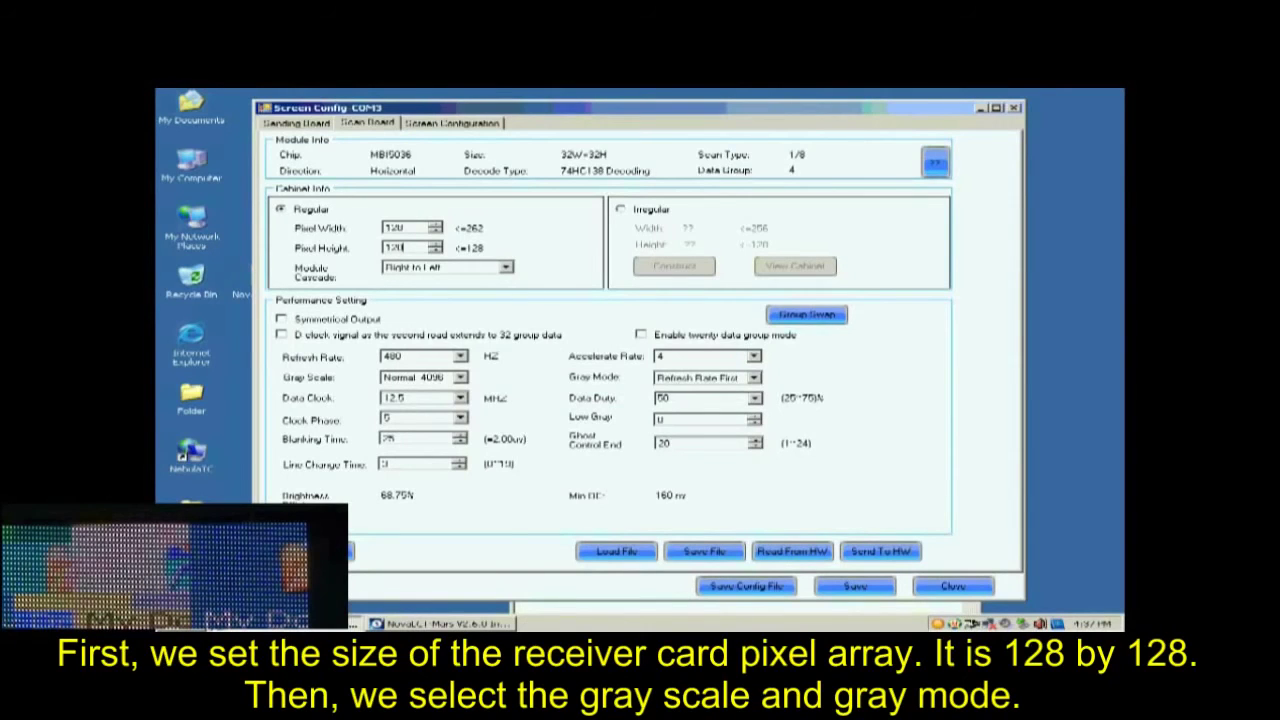
Step: Set the gray scale to Normal 16384, the gray mode to Refresh Rate First and the accelerate rate to 16
left_click(460, 377)
left_click(418, 444)
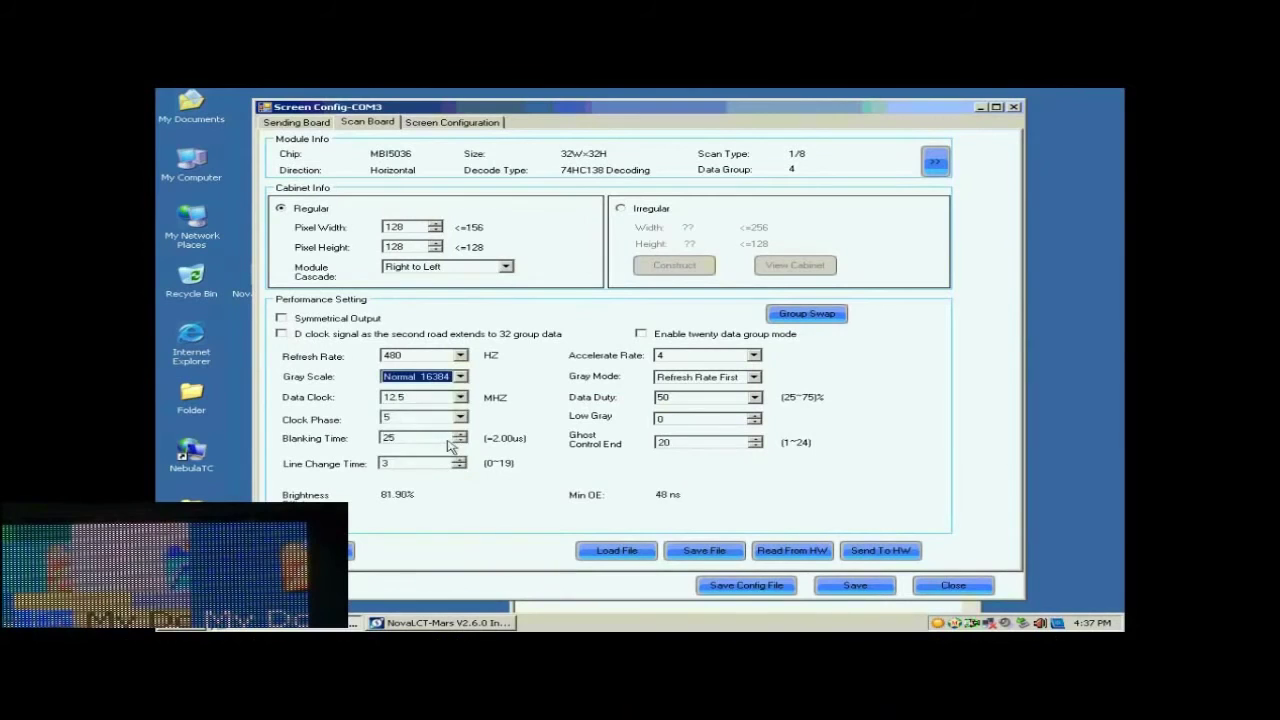
left_click(752, 382)
left_click(741, 398)
left_click(754, 357)
left_click(696, 394)
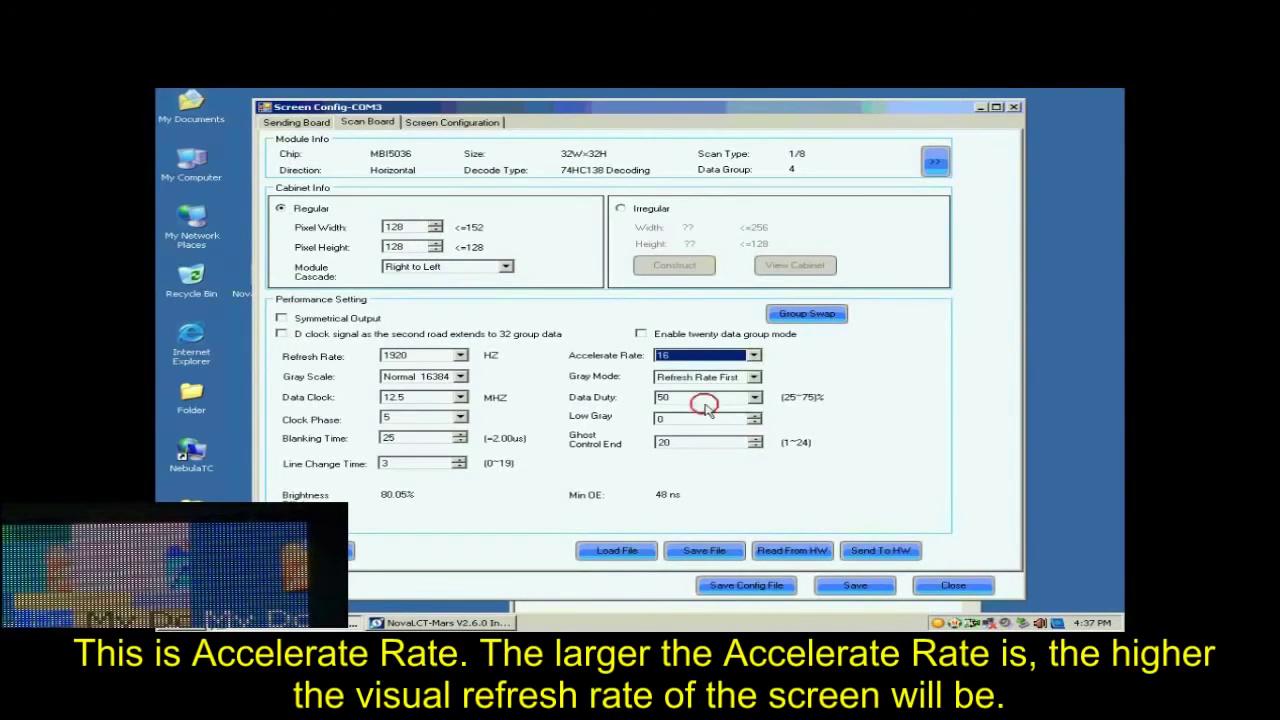
Step: Set the refresh rate to 2880 Hz and the data clock to 17.9 MHz
left_click(461, 357)
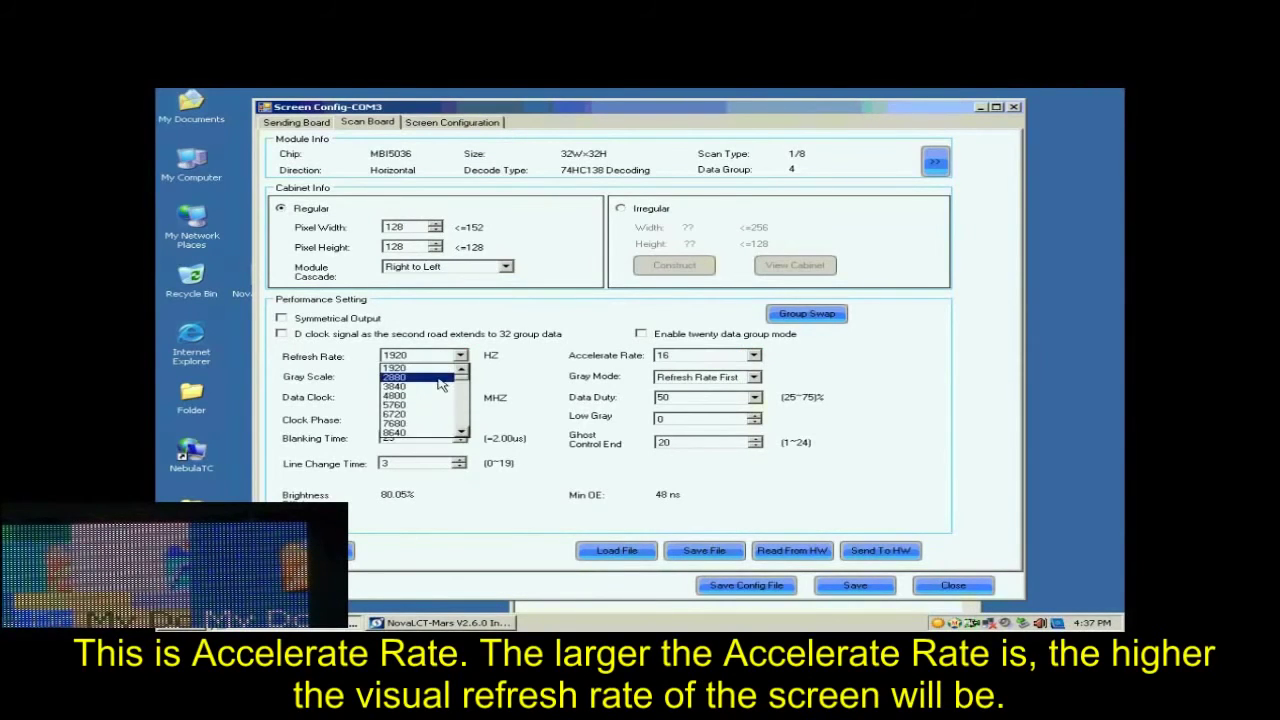
left_click(441, 383)
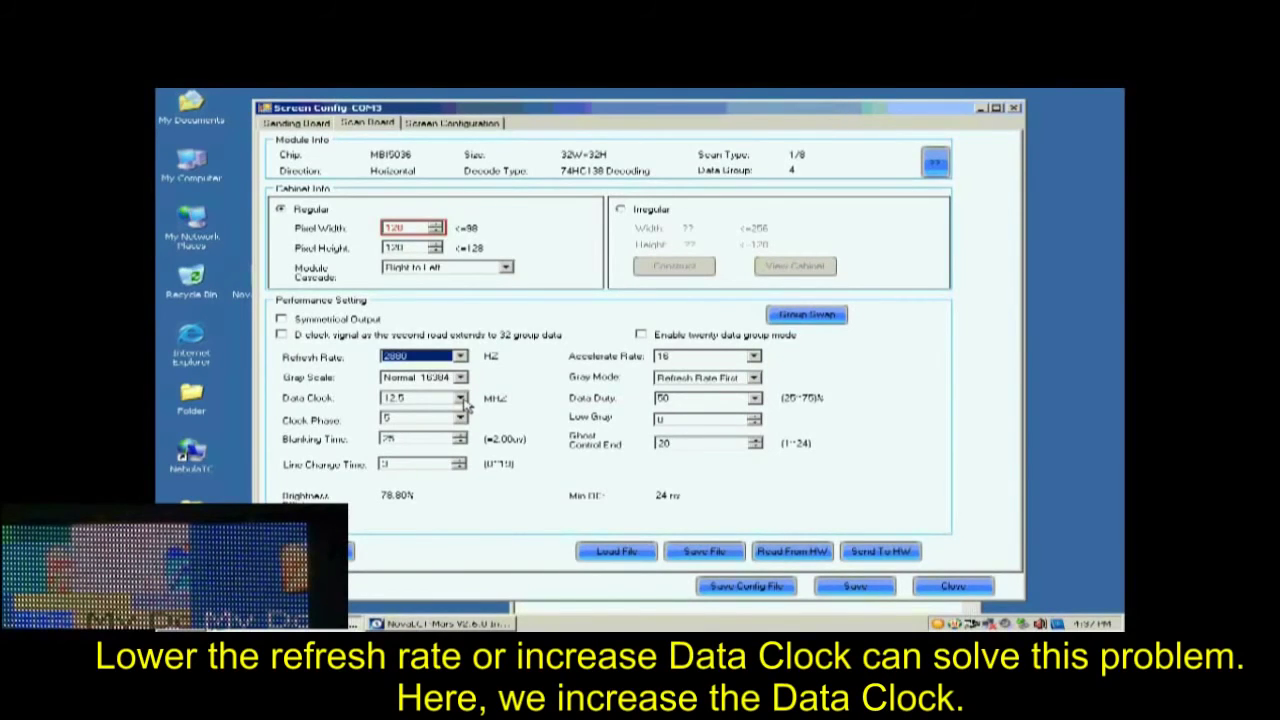
left_click(462, 399)
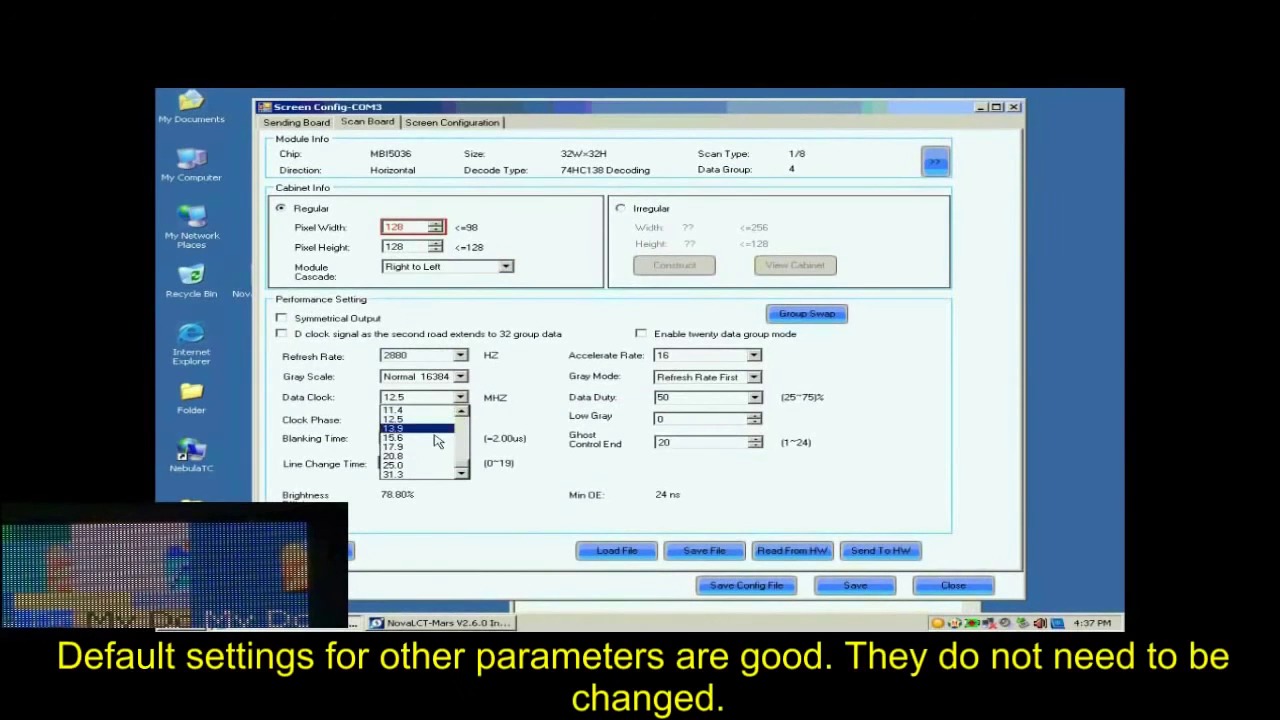
left_click(427, 449)
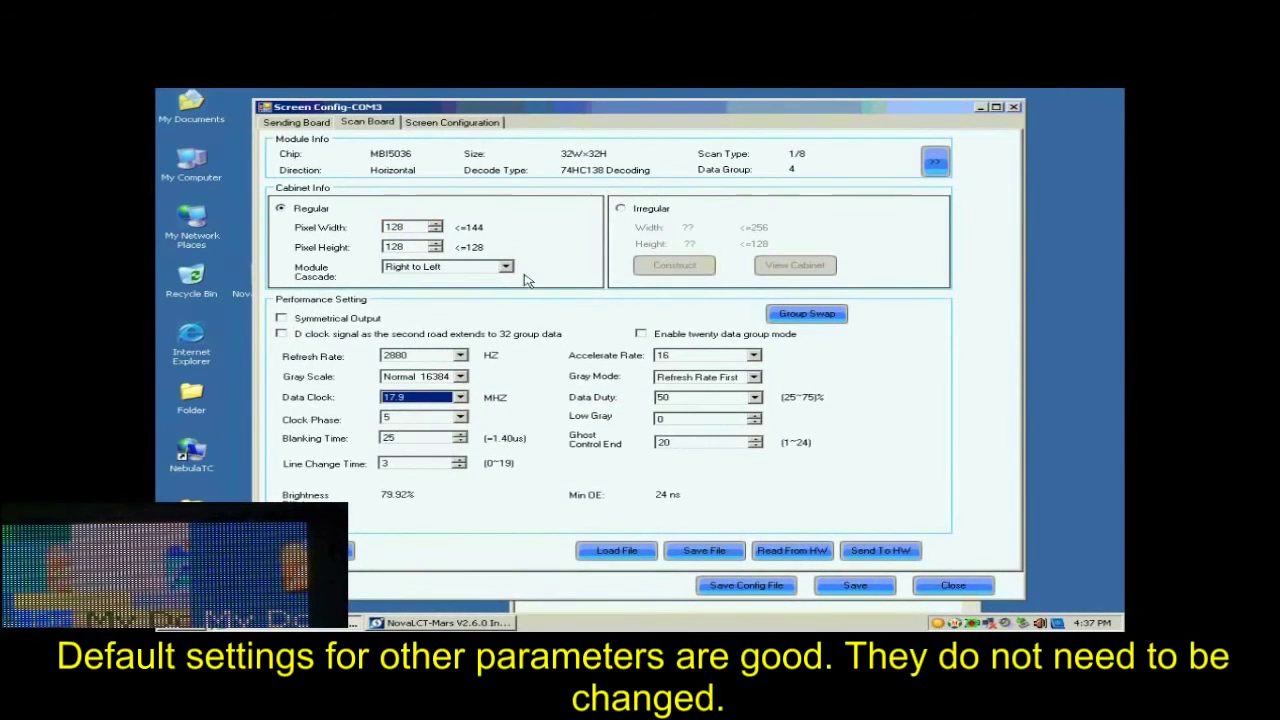
Step: Send the scan board parameters to all scan boards without resetting their start position
left_click(872, 552)
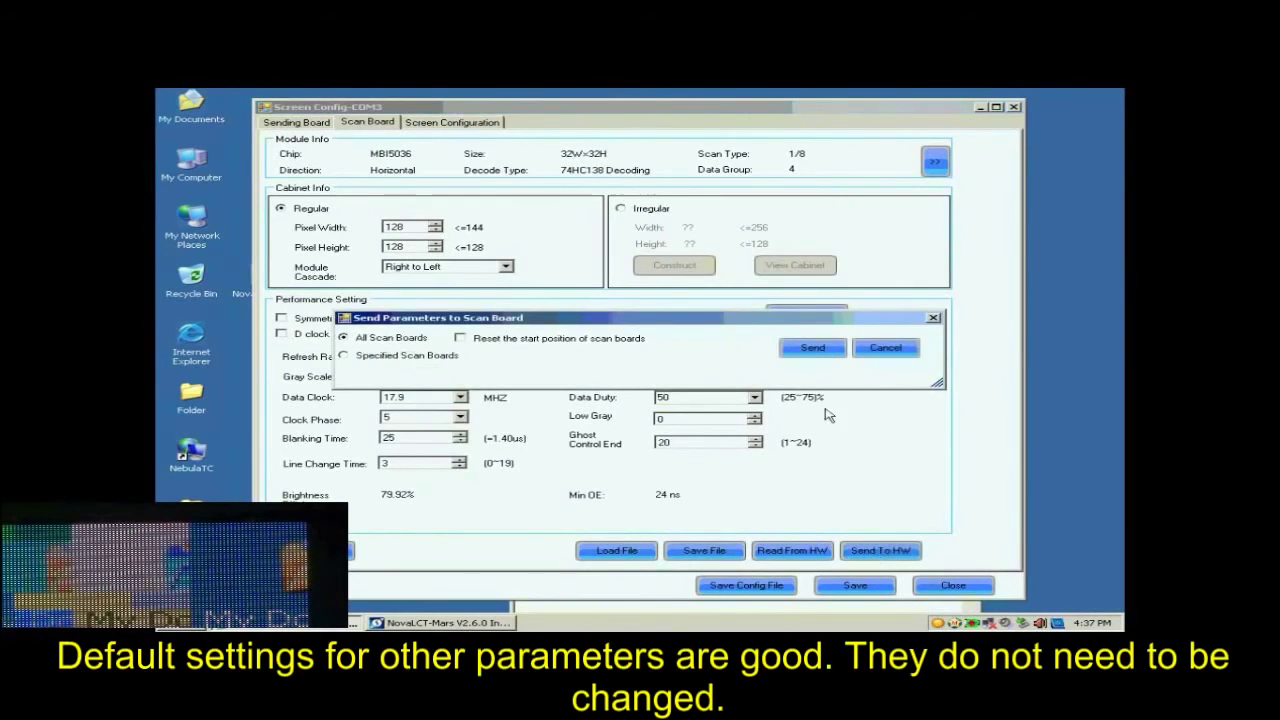
left_click(812, 349)
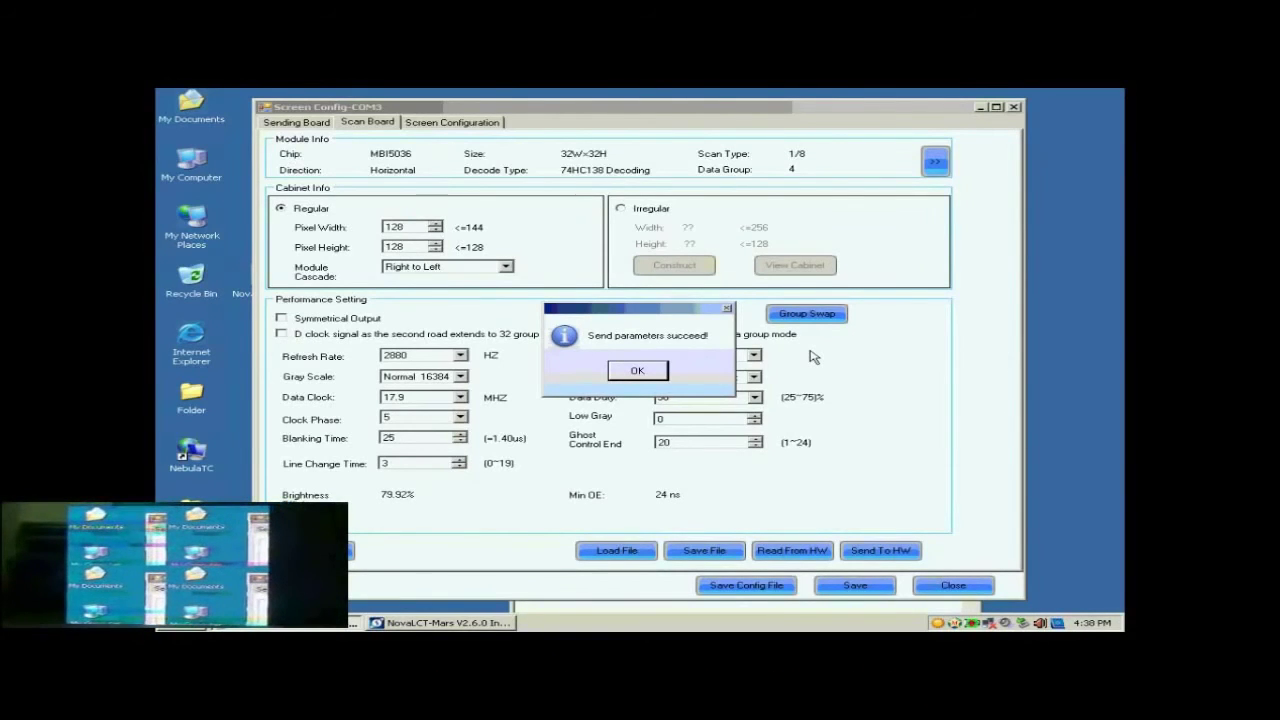
left_click(634, 370)
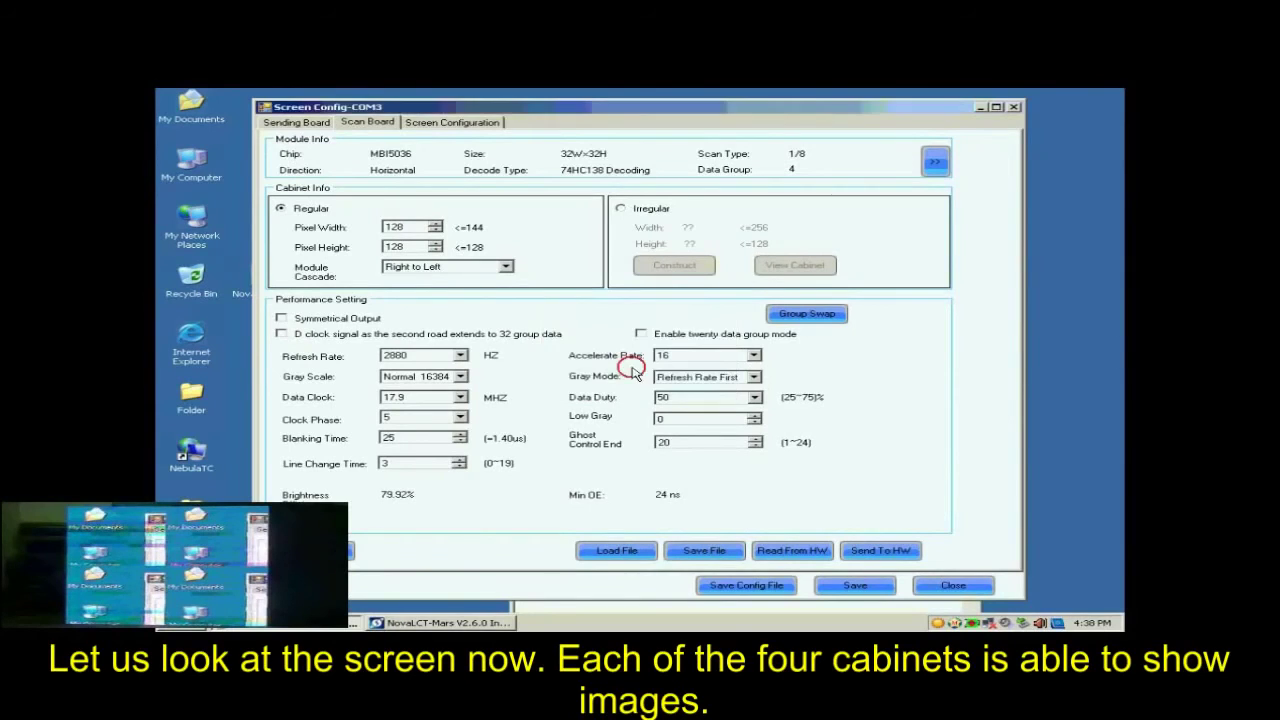
Step: Apply a clock phase of 1 to all scan boards and save the settings to the hardware
left_click(460, 418)
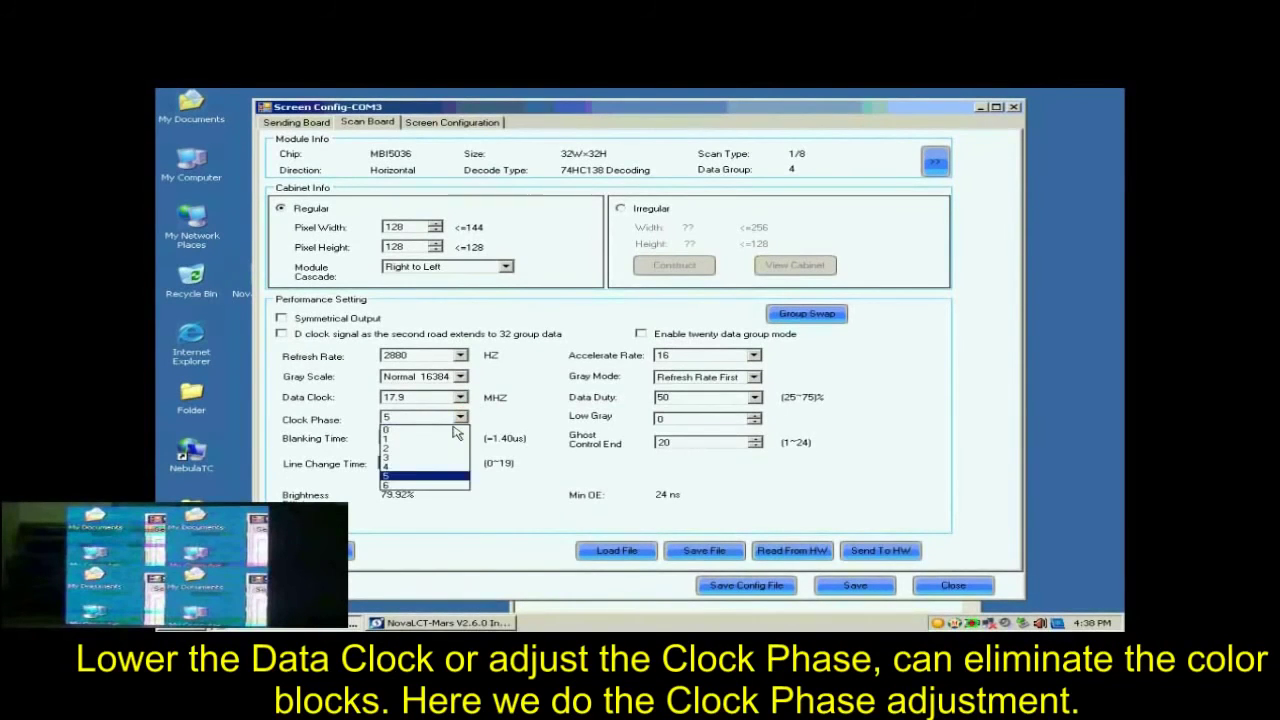
left_click(436, 441)
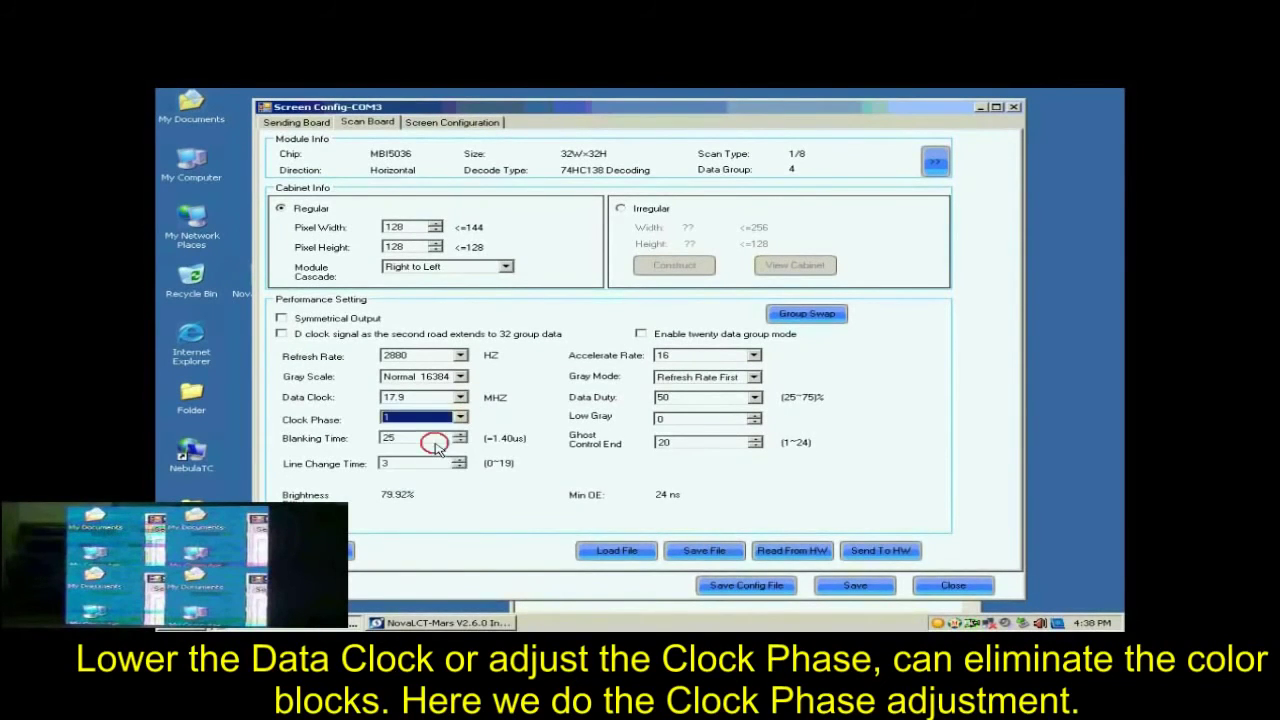
left_click(878, 550)
left_click(816, 349)
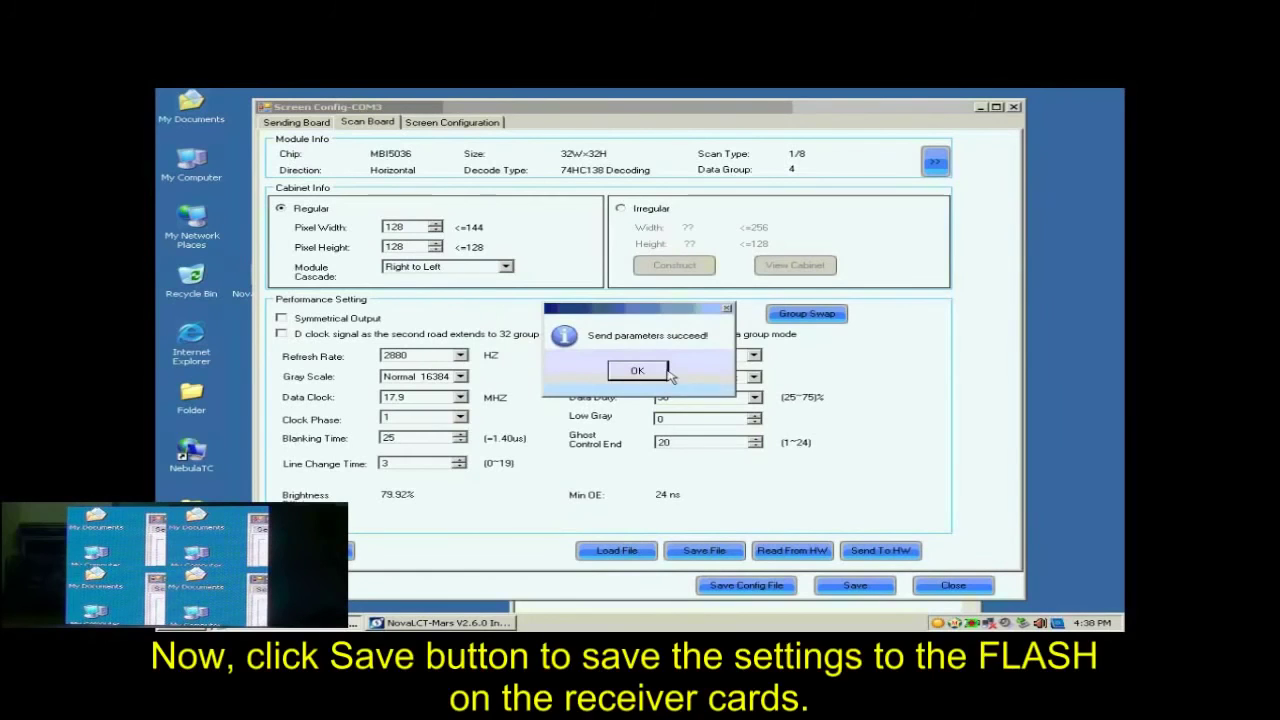
left_click(658, 372)
left_click(842, 585)
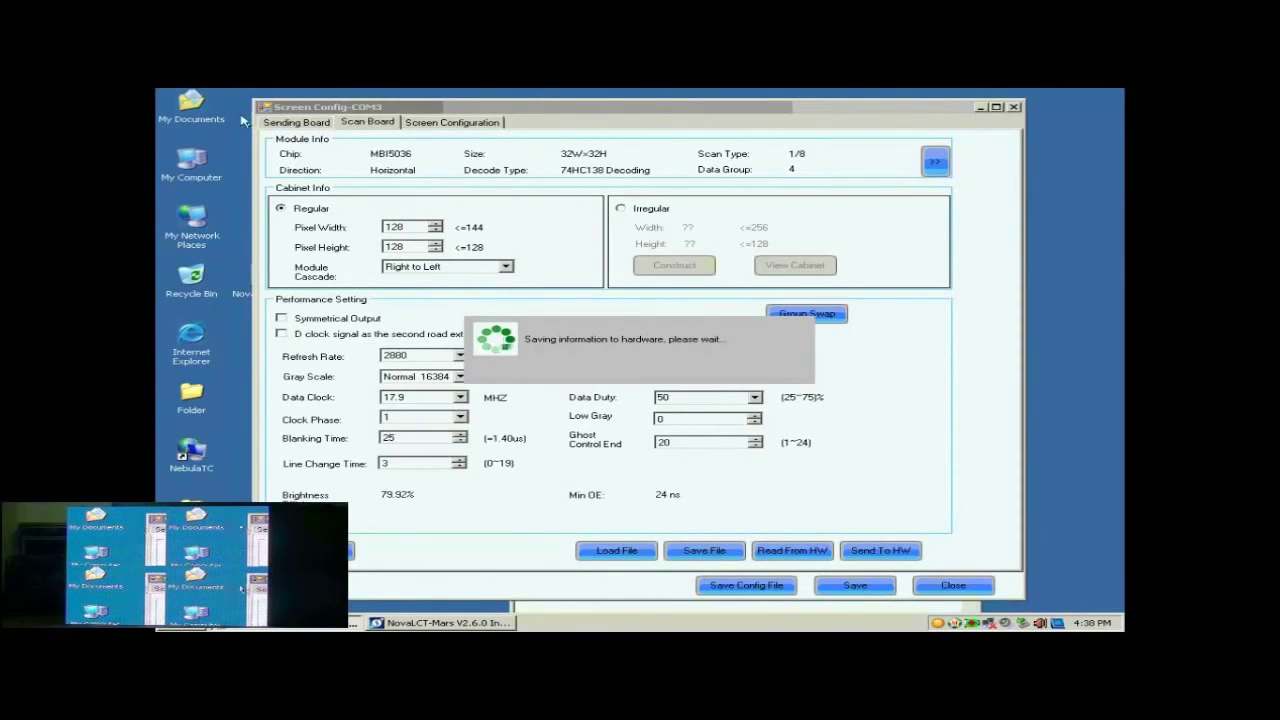
left_click(637, 370)
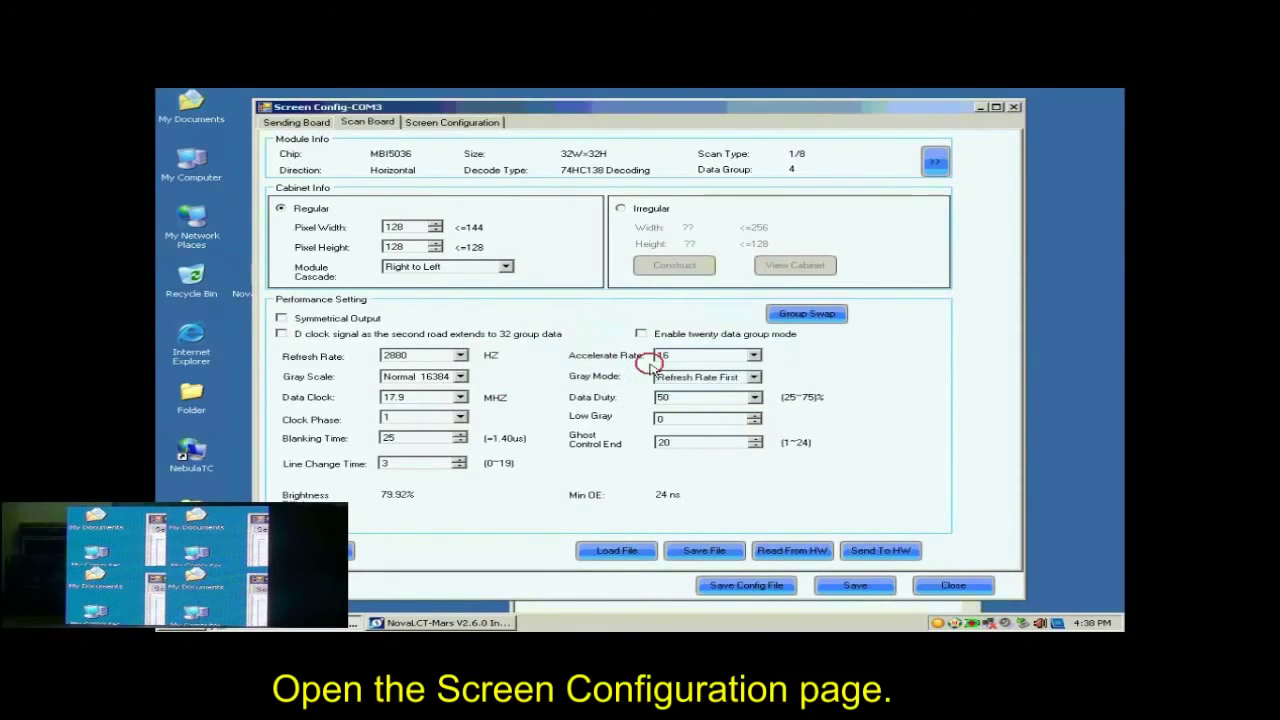
Step: Open the configuration of screen 1 and set it up as a Standard Screen using sending board 1
left_click(436, 124)
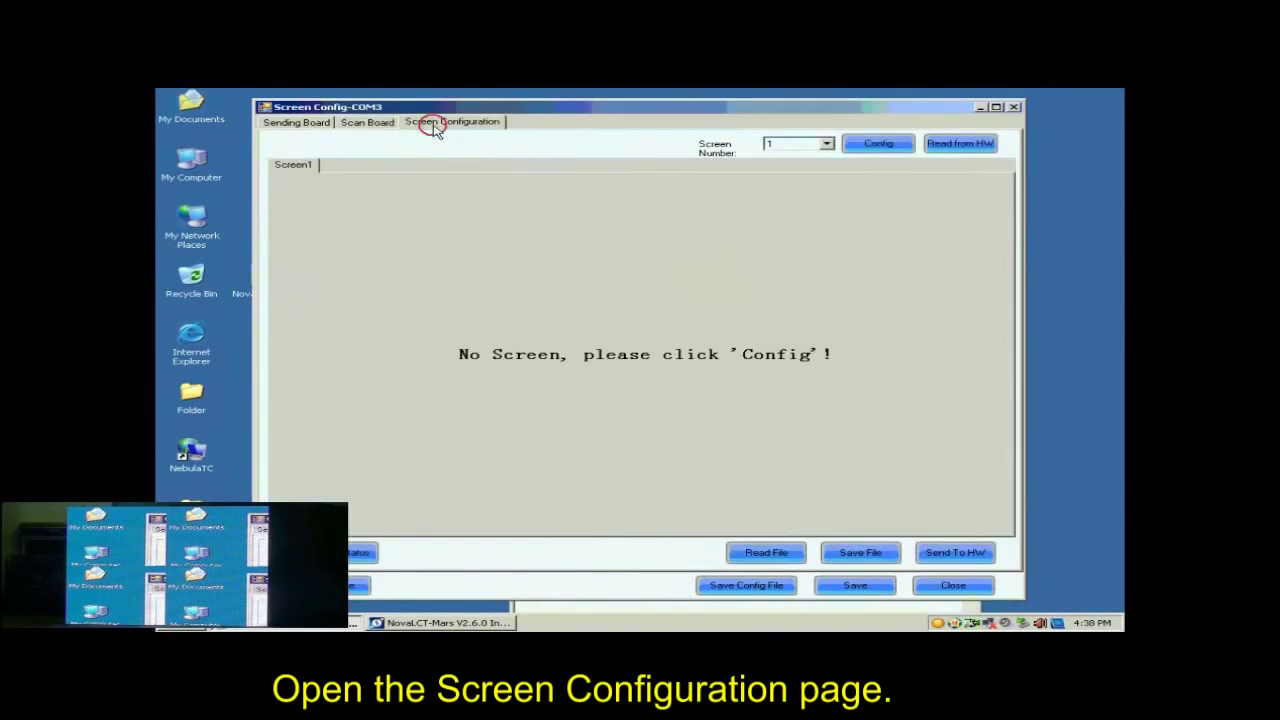
left_click(881, 146)
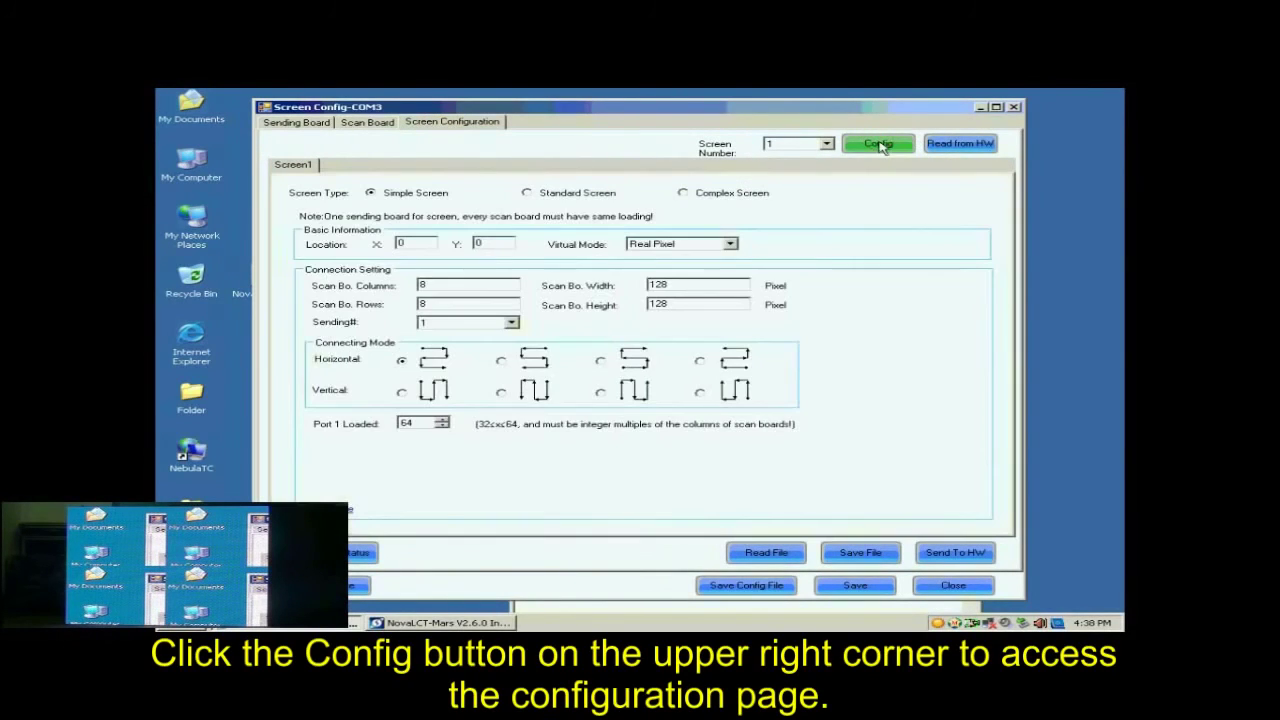
left_click(528, 193)
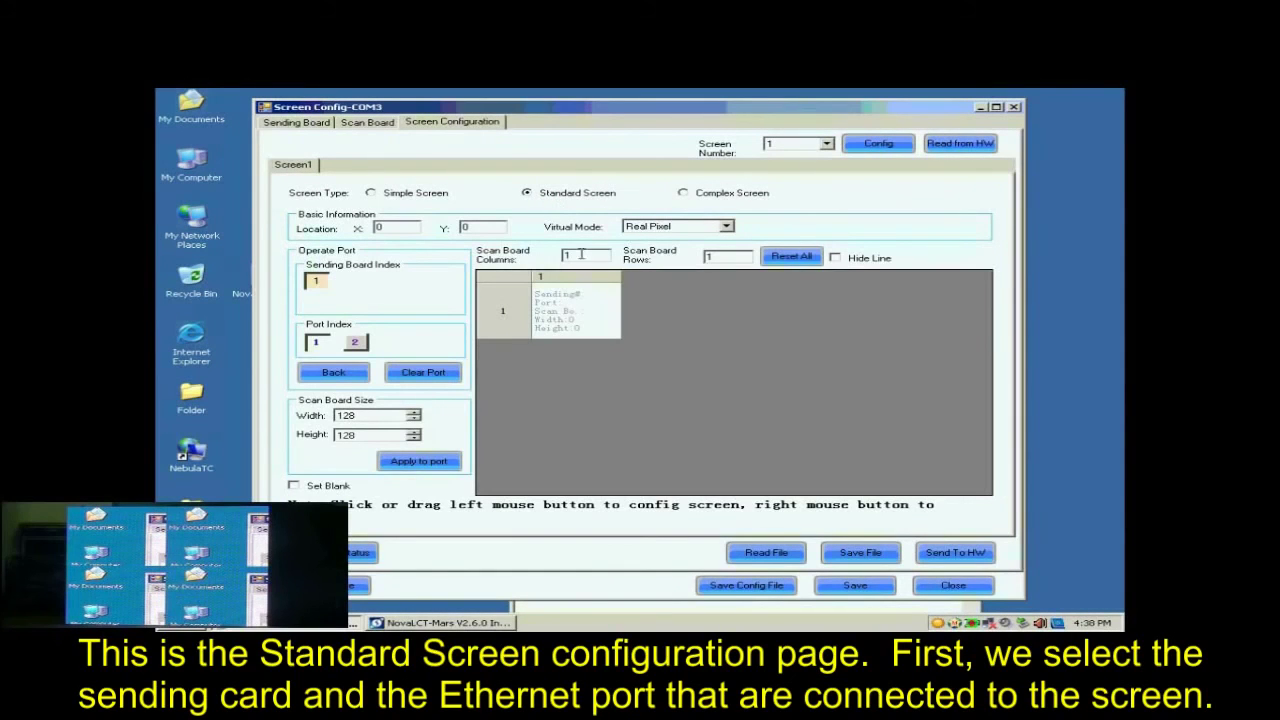
left_click(317, 283)
Step: Set the scan board array to 2 columns and 2 rows and reset the layout grid to that size
left_click(581, 255)
left_click_drag(581, 255, 549, 259)
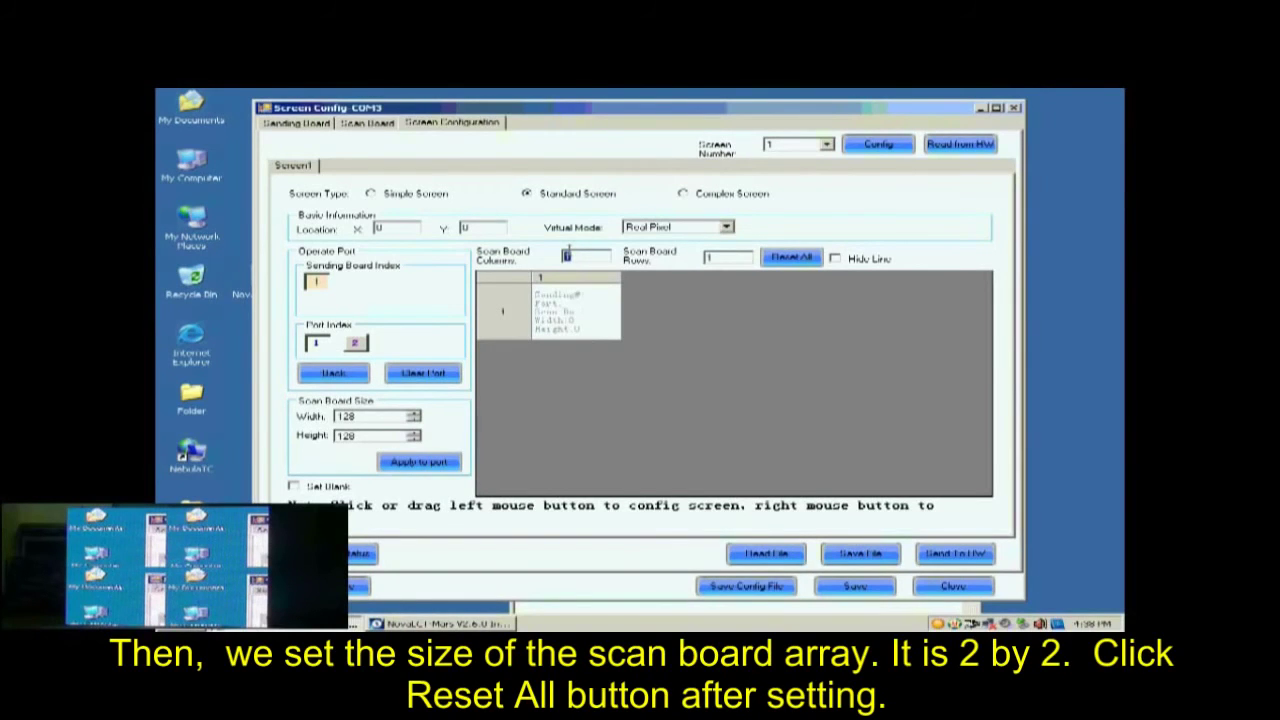
type("2")
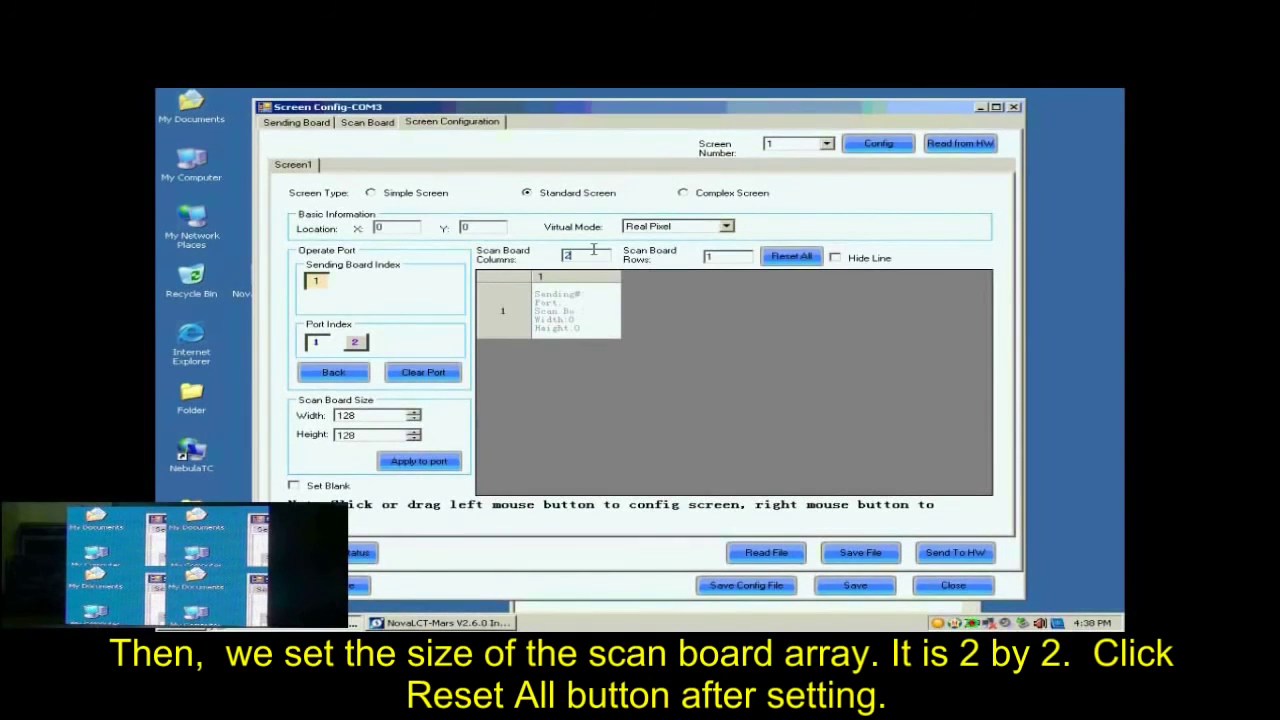
left_click(726, 258)
left_click_drag(726, 258, 697, 259)
type("2")
left_click(722, 256)
left_click(782, 256)
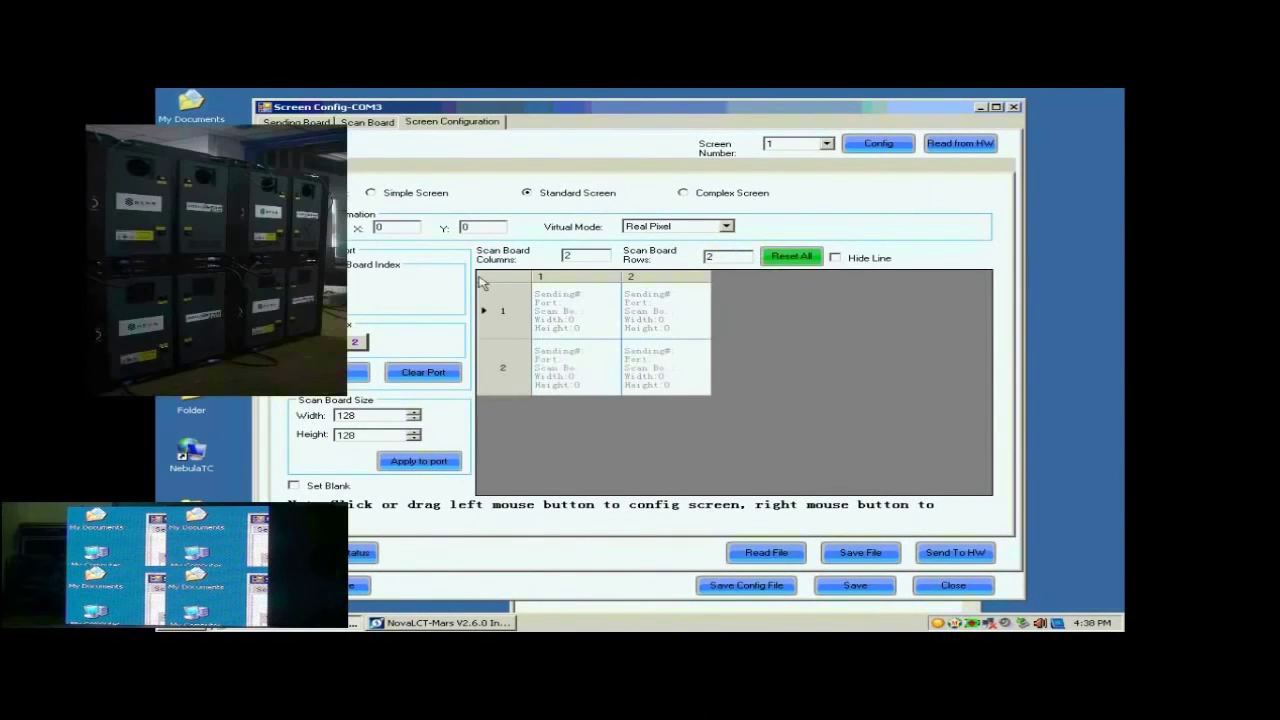
Step: Connect the 128×128 scan boards in the order row 1 column 2, row 1 column 1, row 2 column 1, row 2 column 2
left_click(344, 416)
left_click(345, 436)
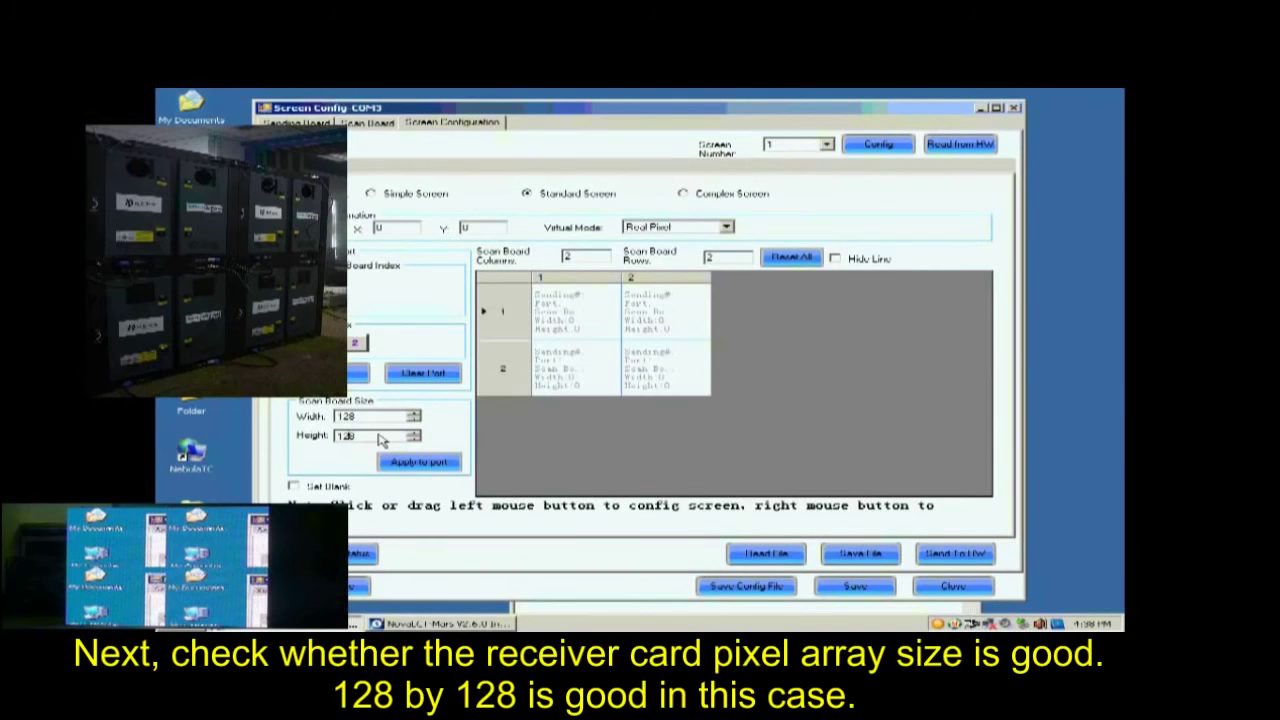
left_click(644, 313)
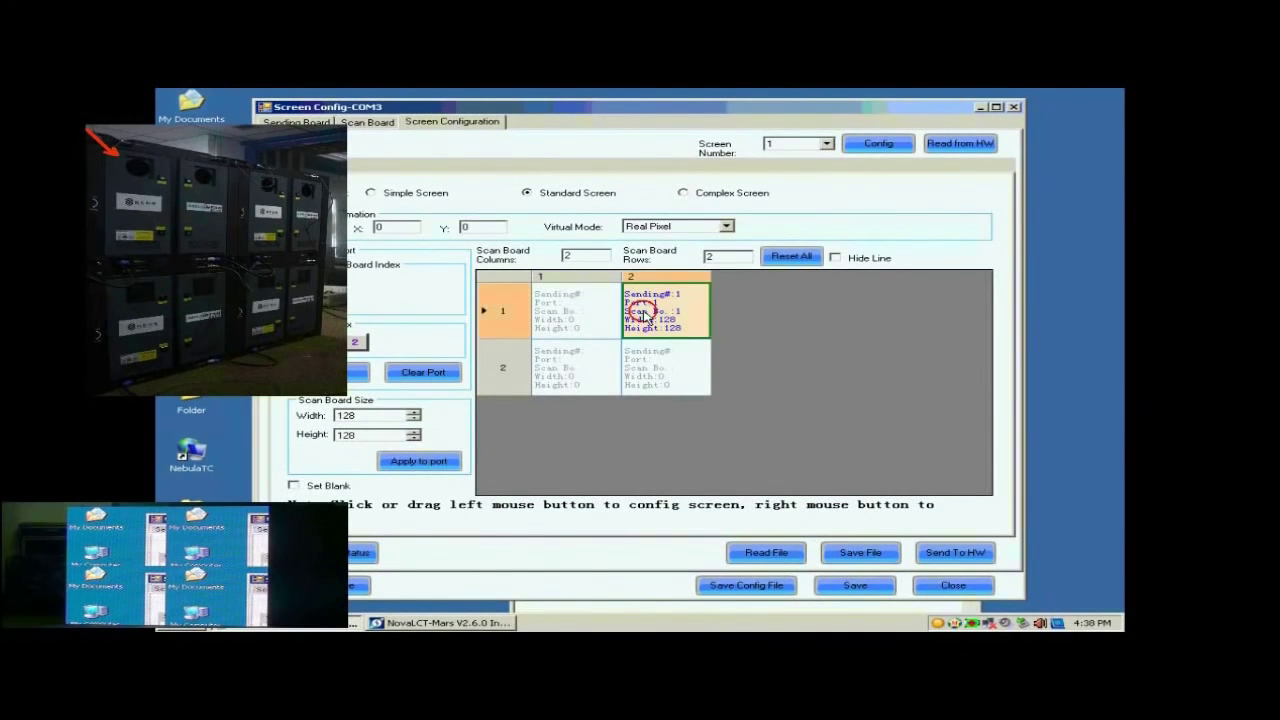
left_click(586, 318)
left_click(590, 360)
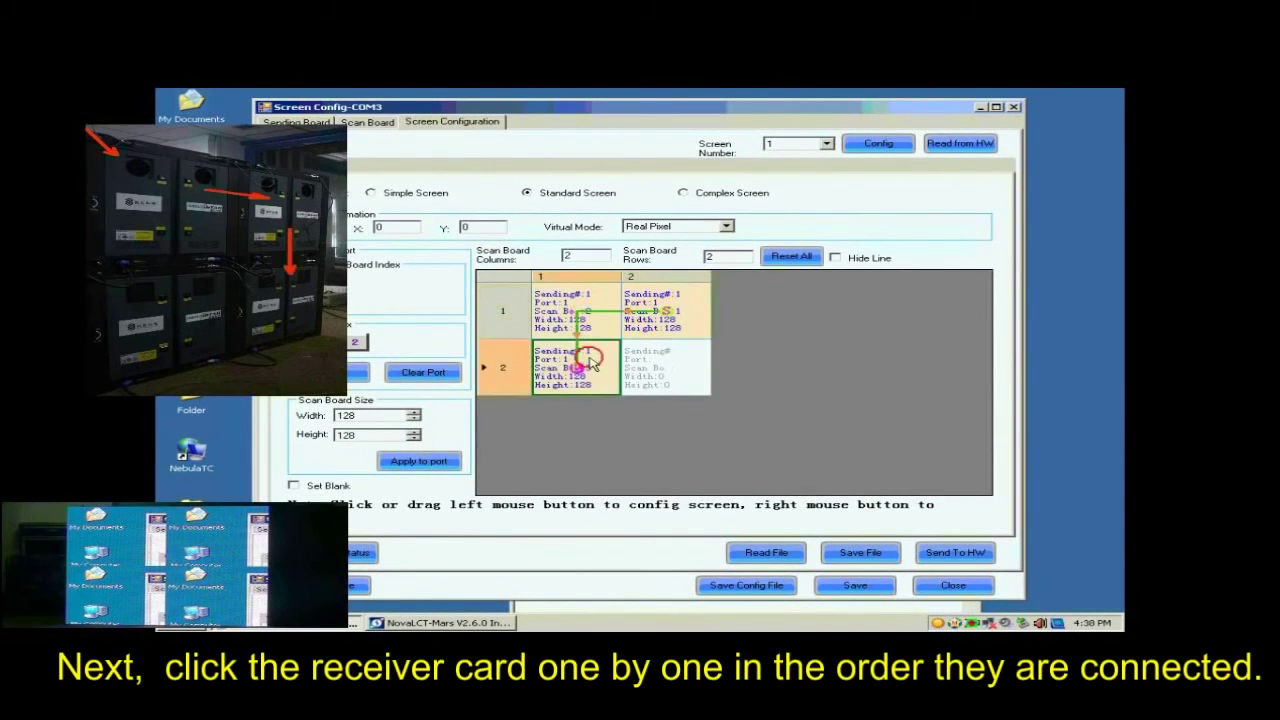
left_click(666, 368)
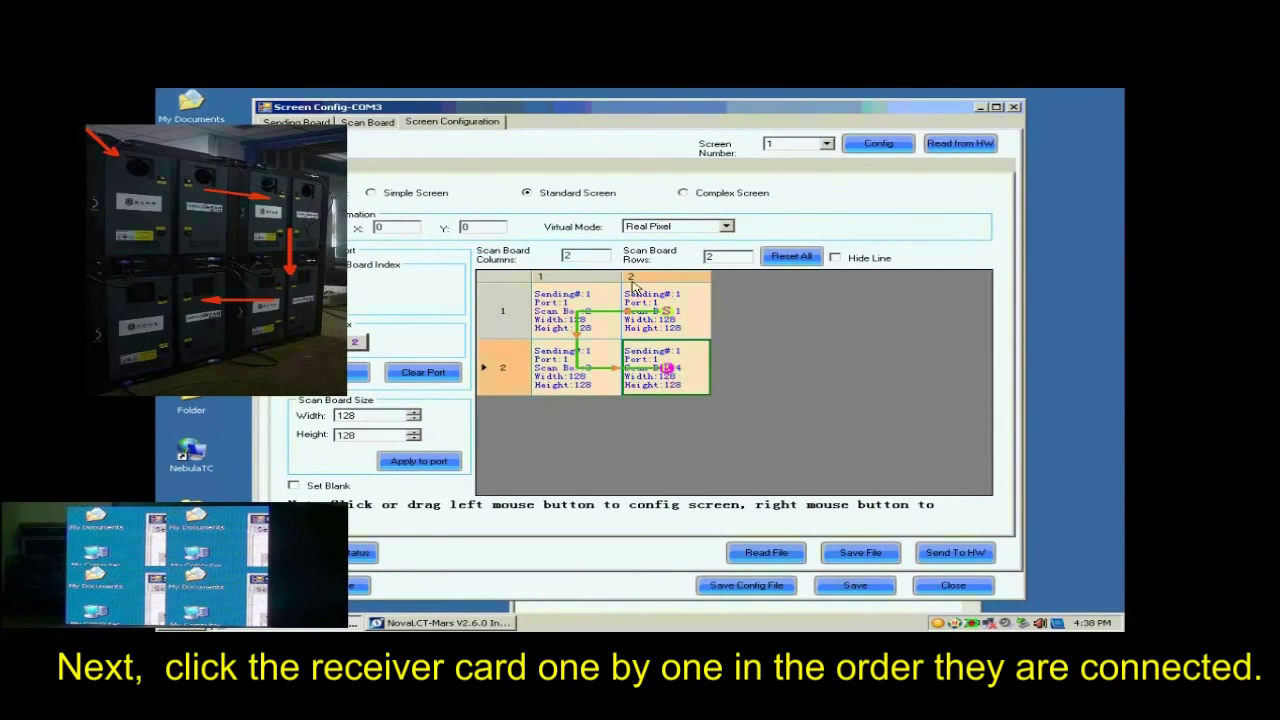
Step: Send the screen layout to the hardware and save it there permanently
left_click(945, 555)
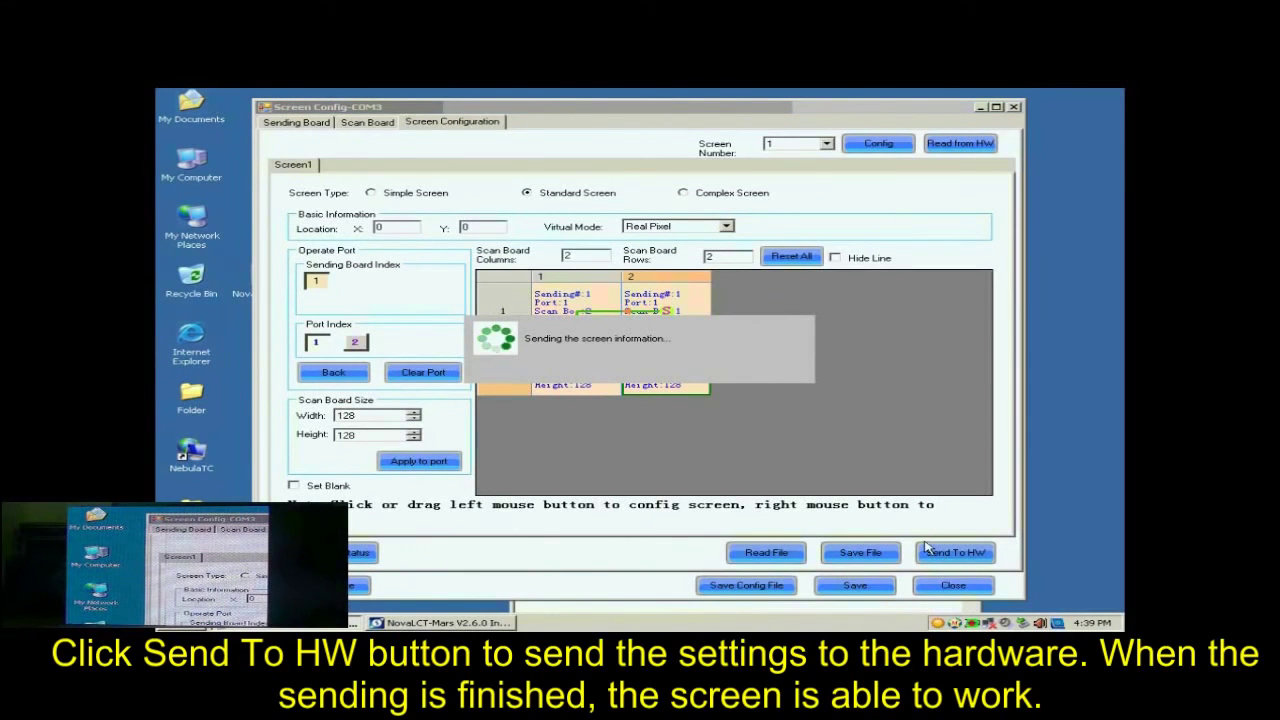
left_click(656, 370)
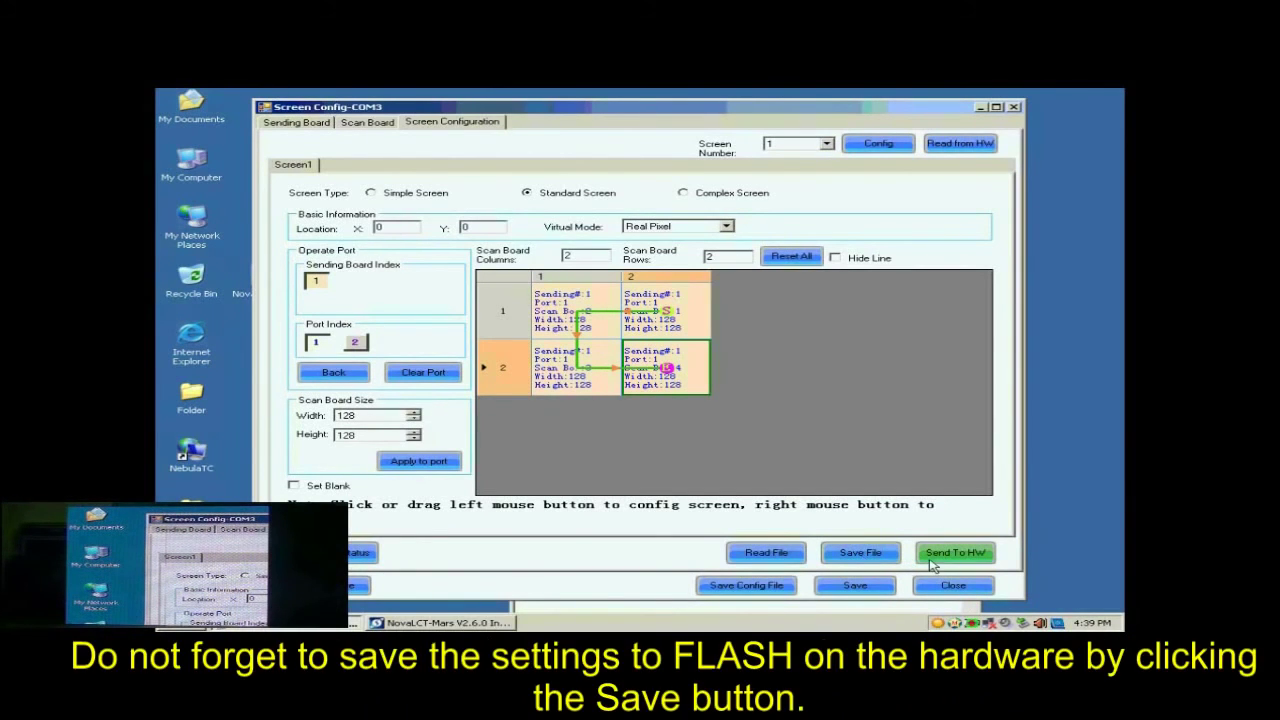
left_click(879, 589)
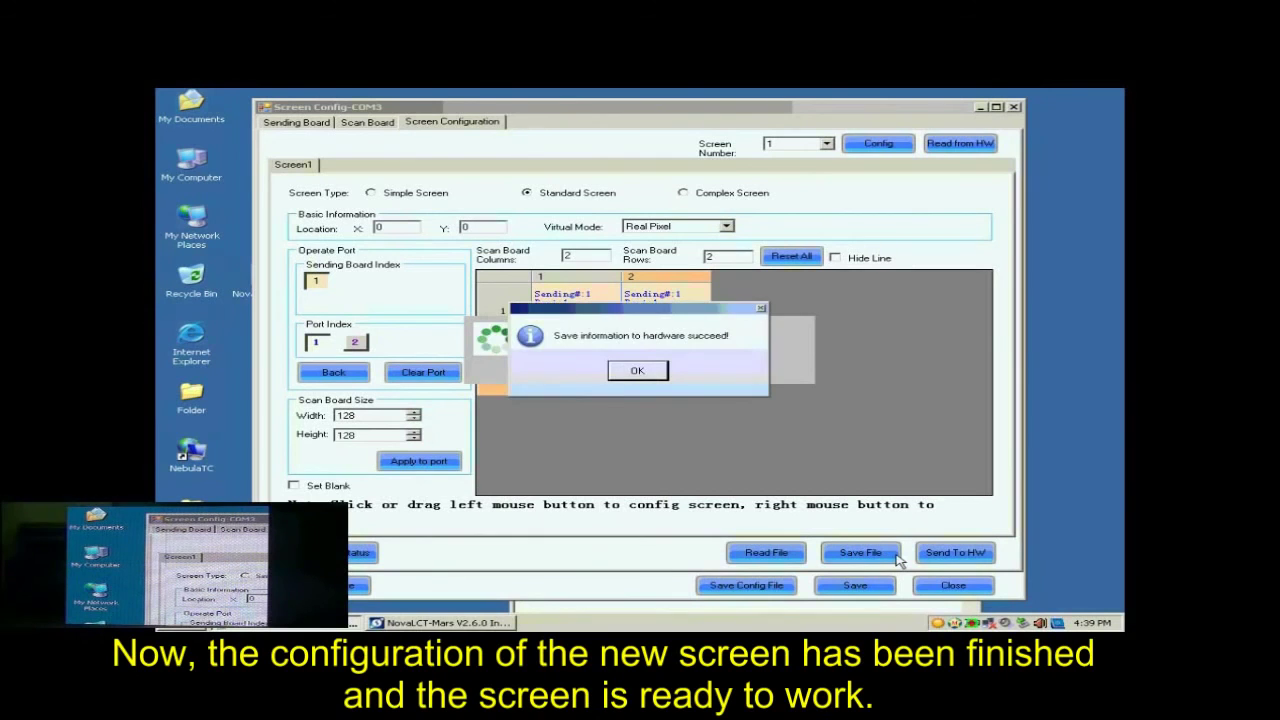
left_click(650, 372)
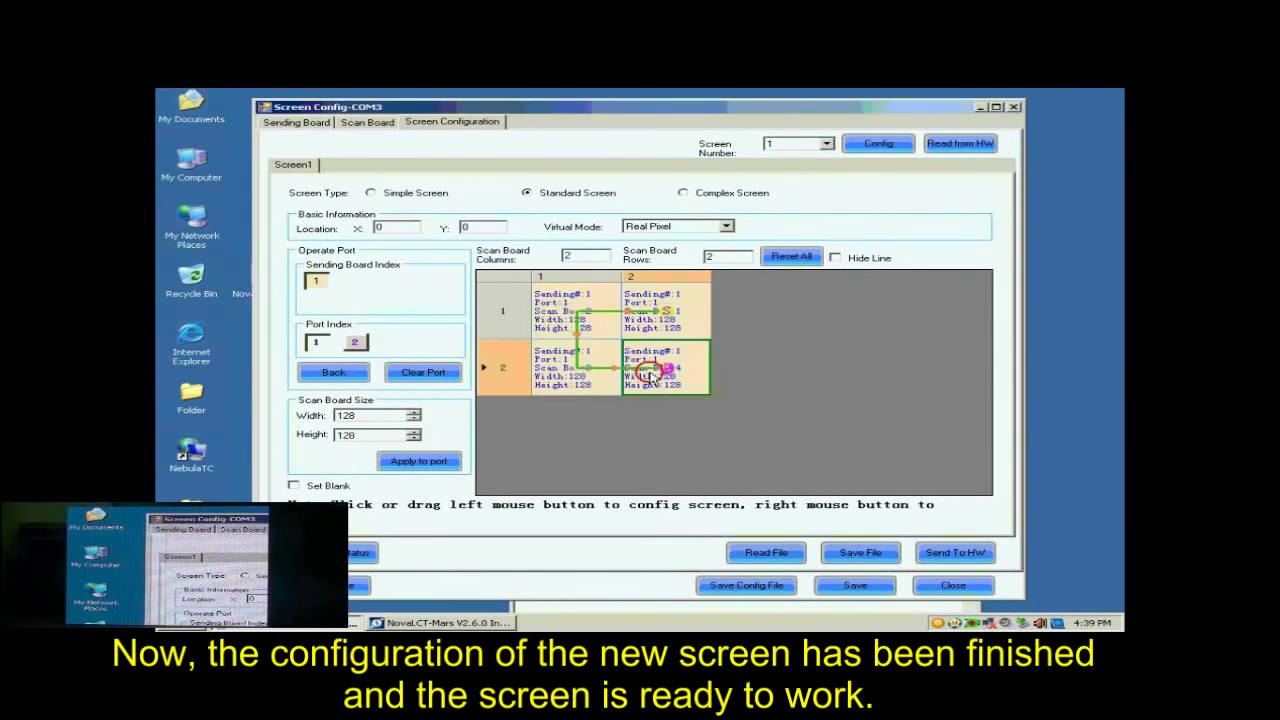
Step: Save the configuration to the desktop as a system profile named "buckup data" and close the screen settings
left_click(752, 588)
left_click(623, 421)
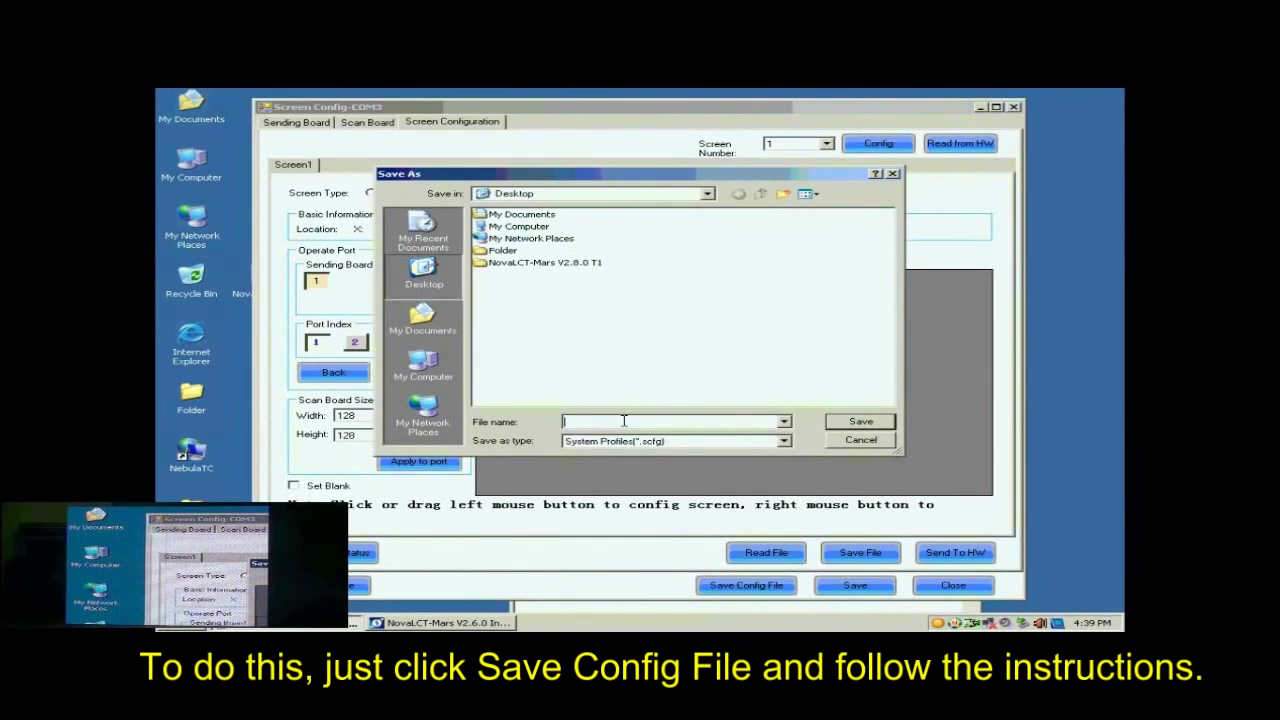
type("buck")
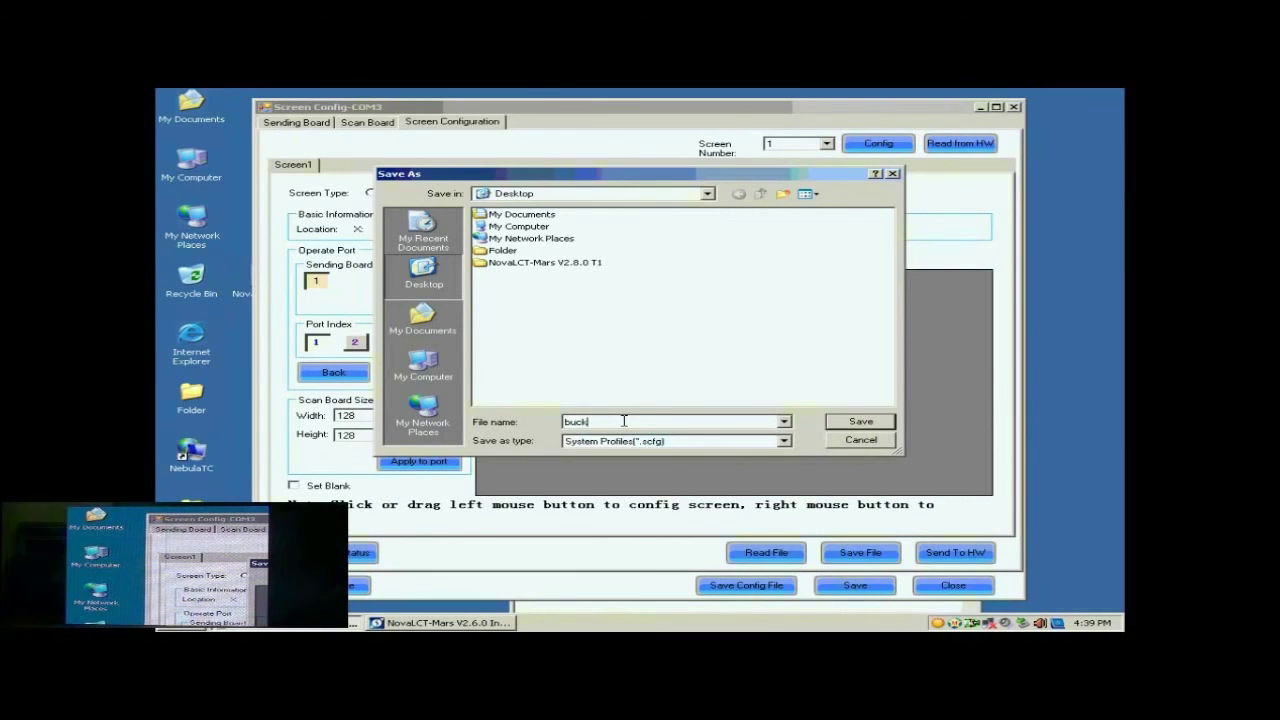
type("up data")
left_click(840, 420)
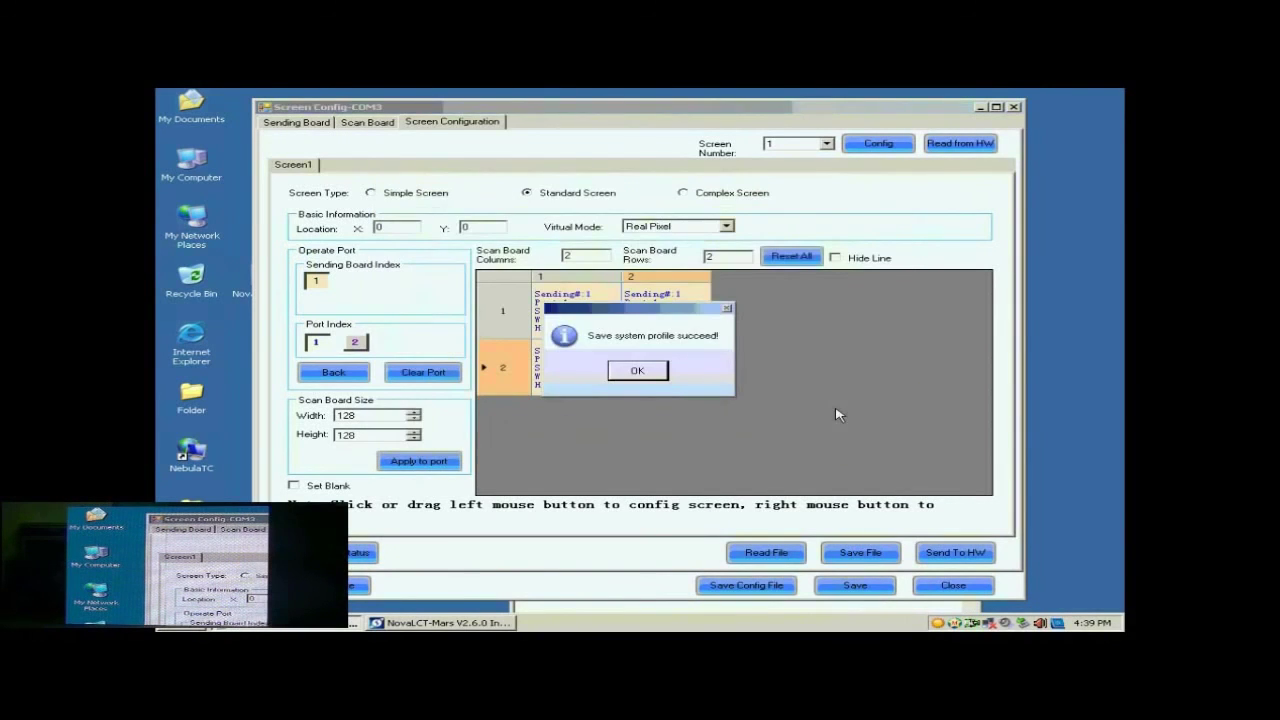
left_click(636, 371)
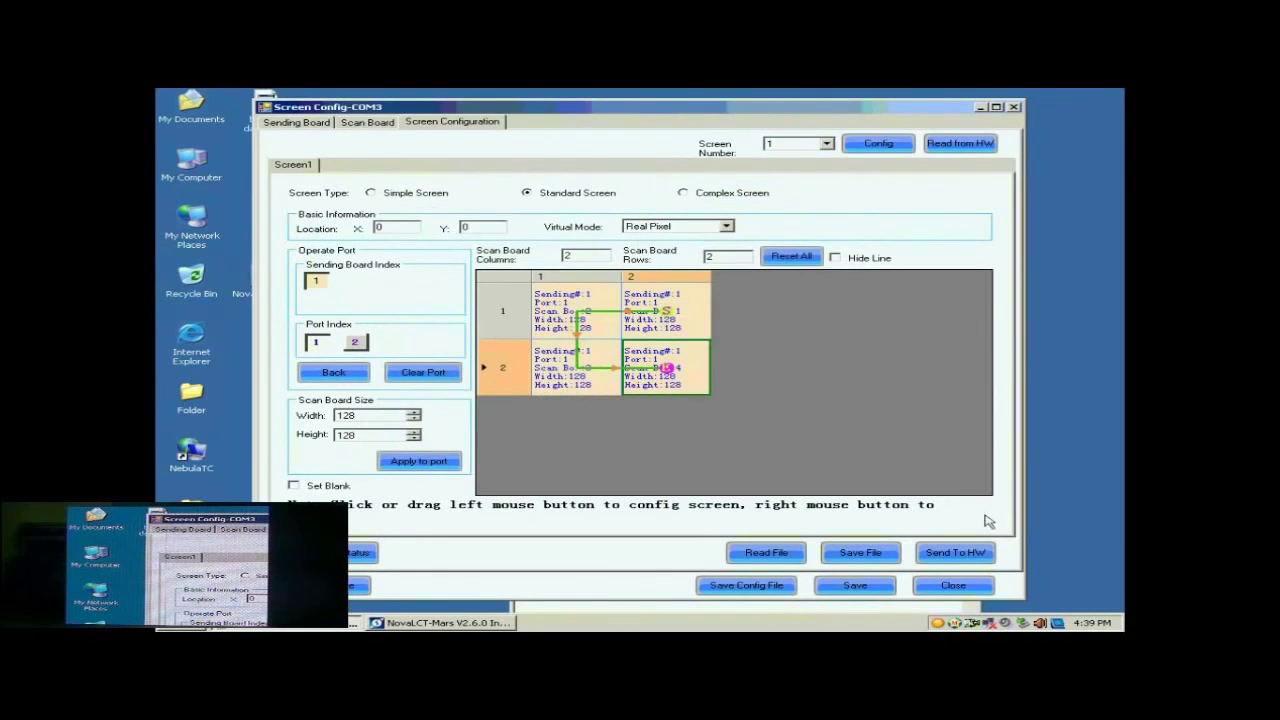
left_click(960, 587)
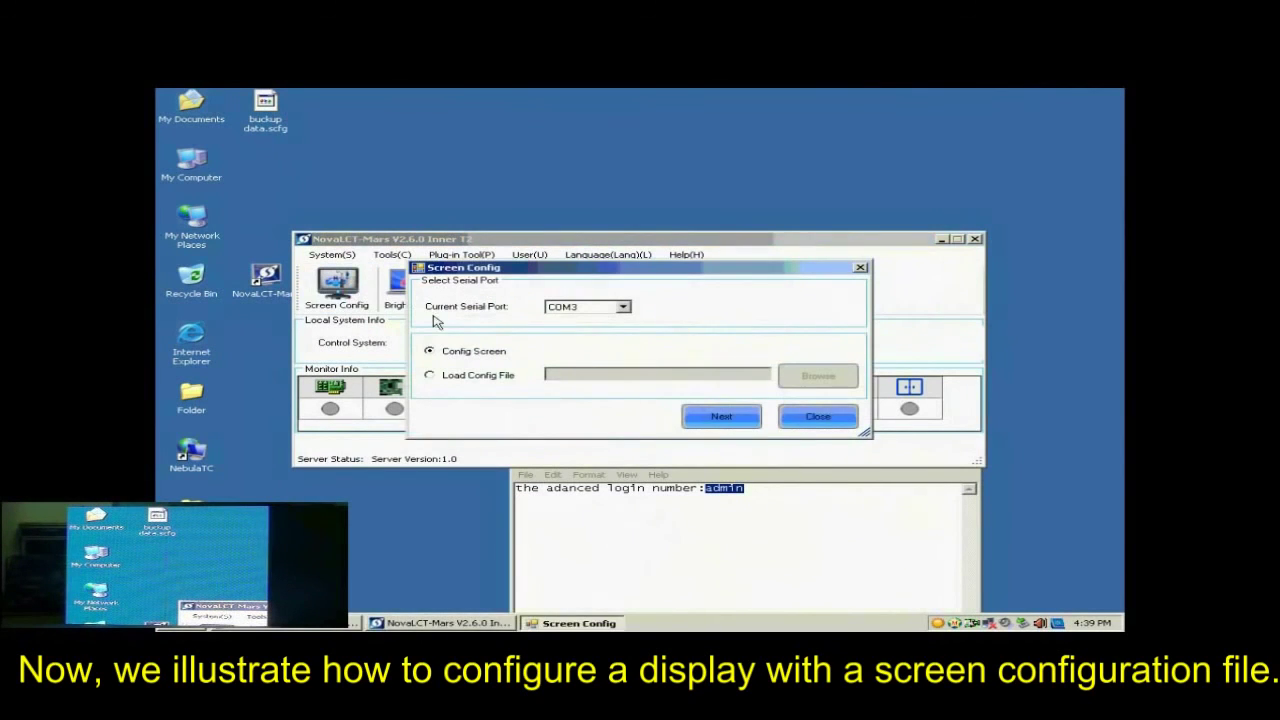
Step: Configure the screen on COM3 by loading the configuration file "buckup data.scfg" from the desktop
left_click(475, 378)
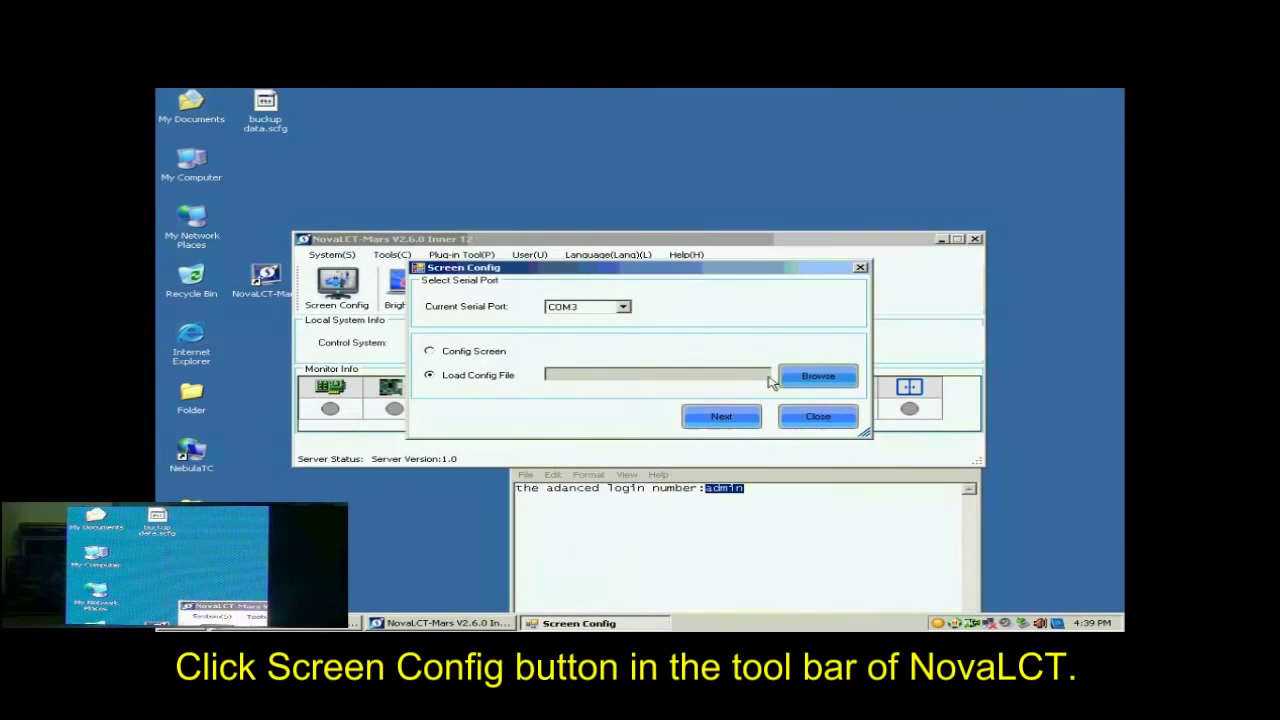
left_click(818, 377)
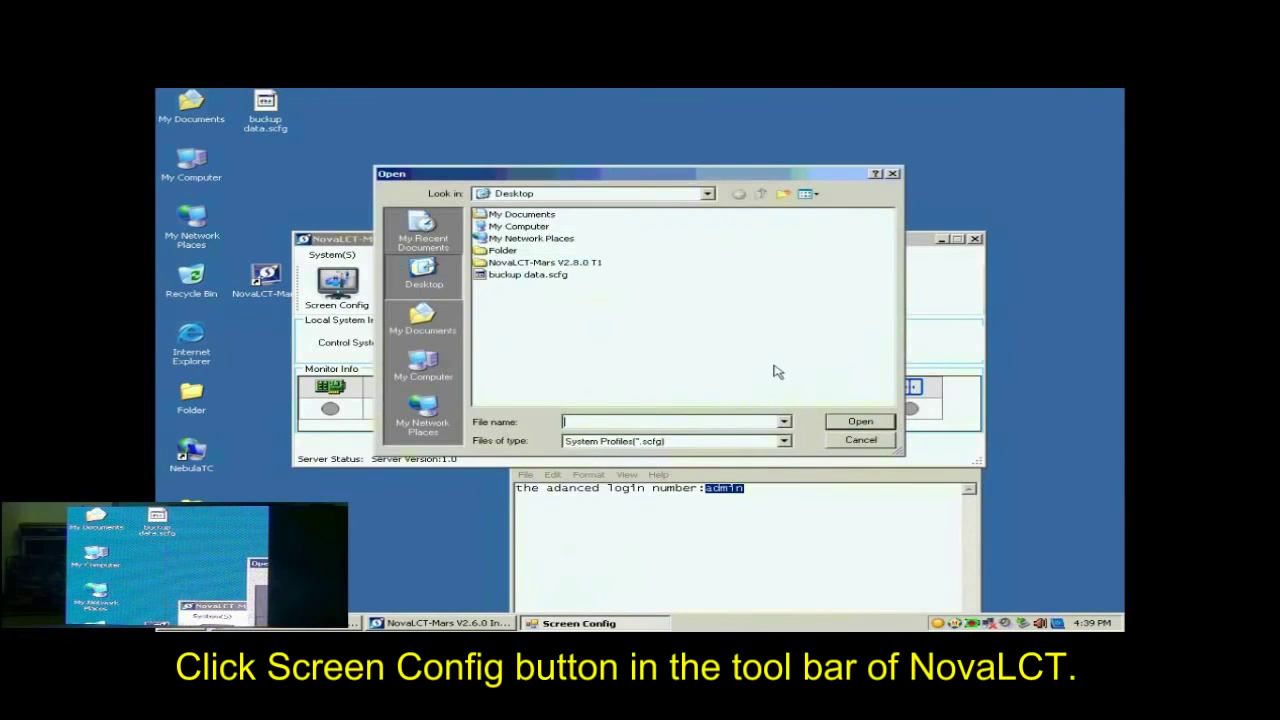
left_click(534, 277)
left_click(863, 424)
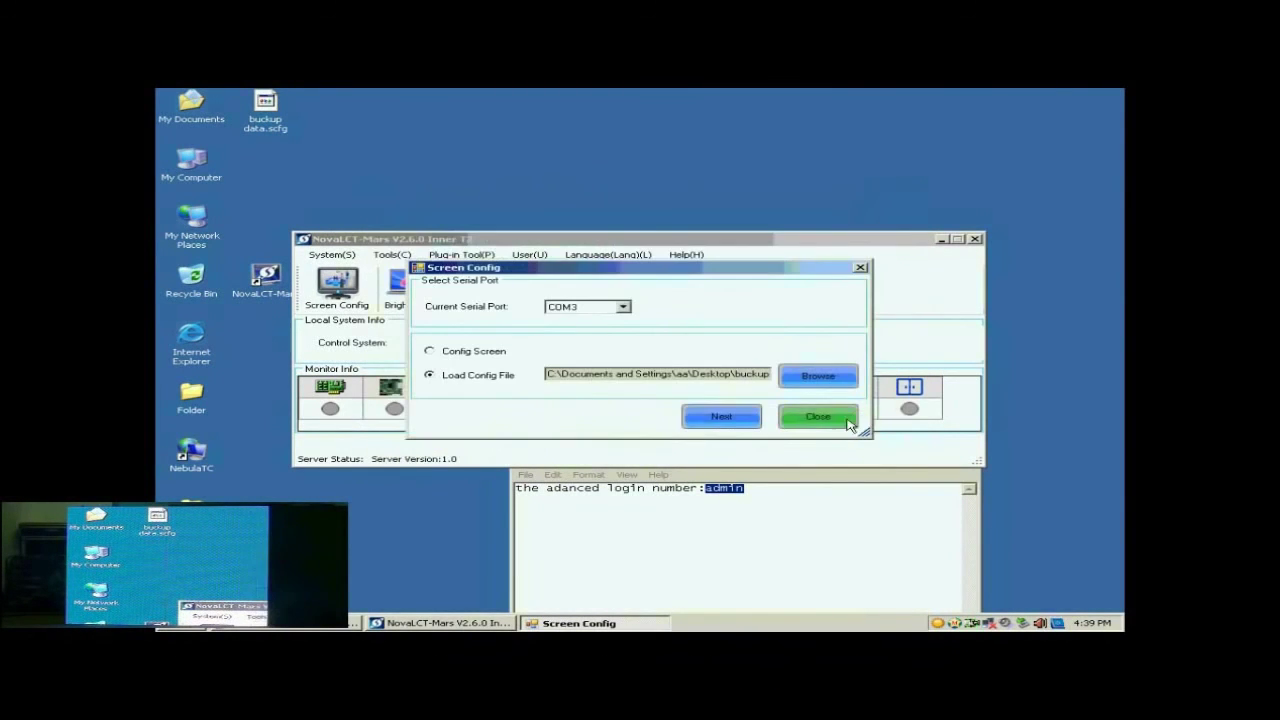
left_click(730, 418)
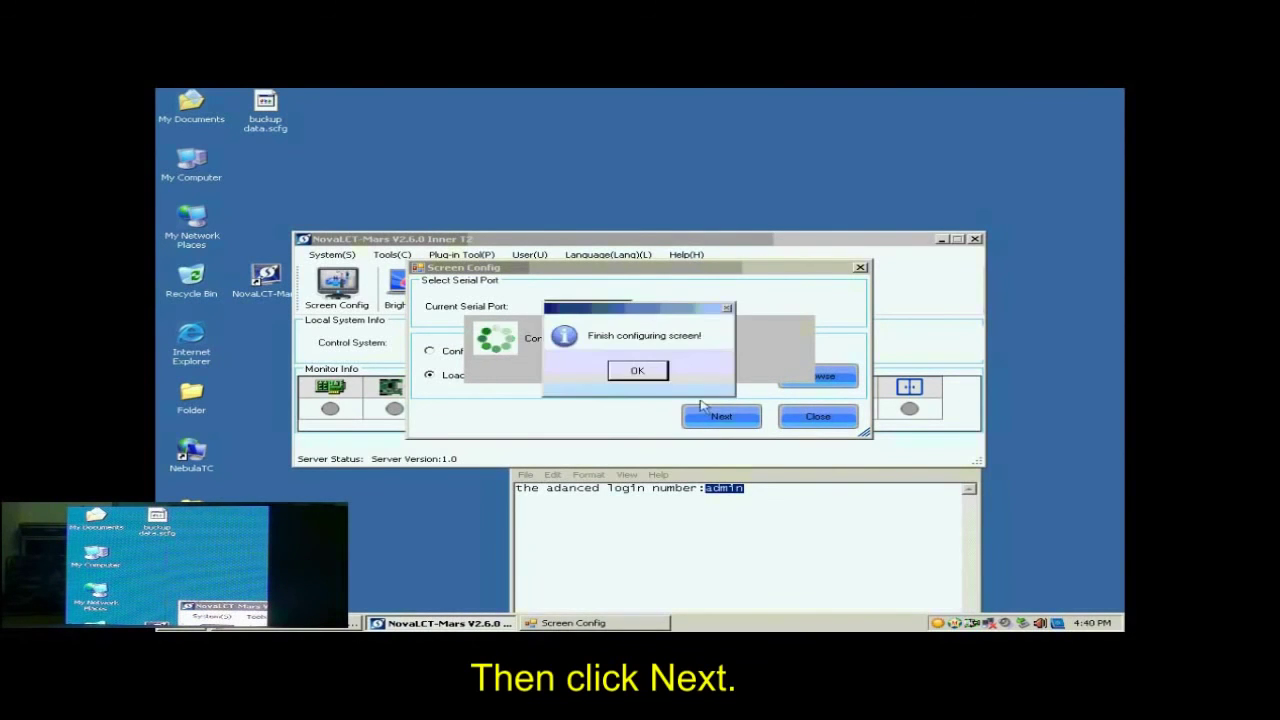
left_click(650, 373)
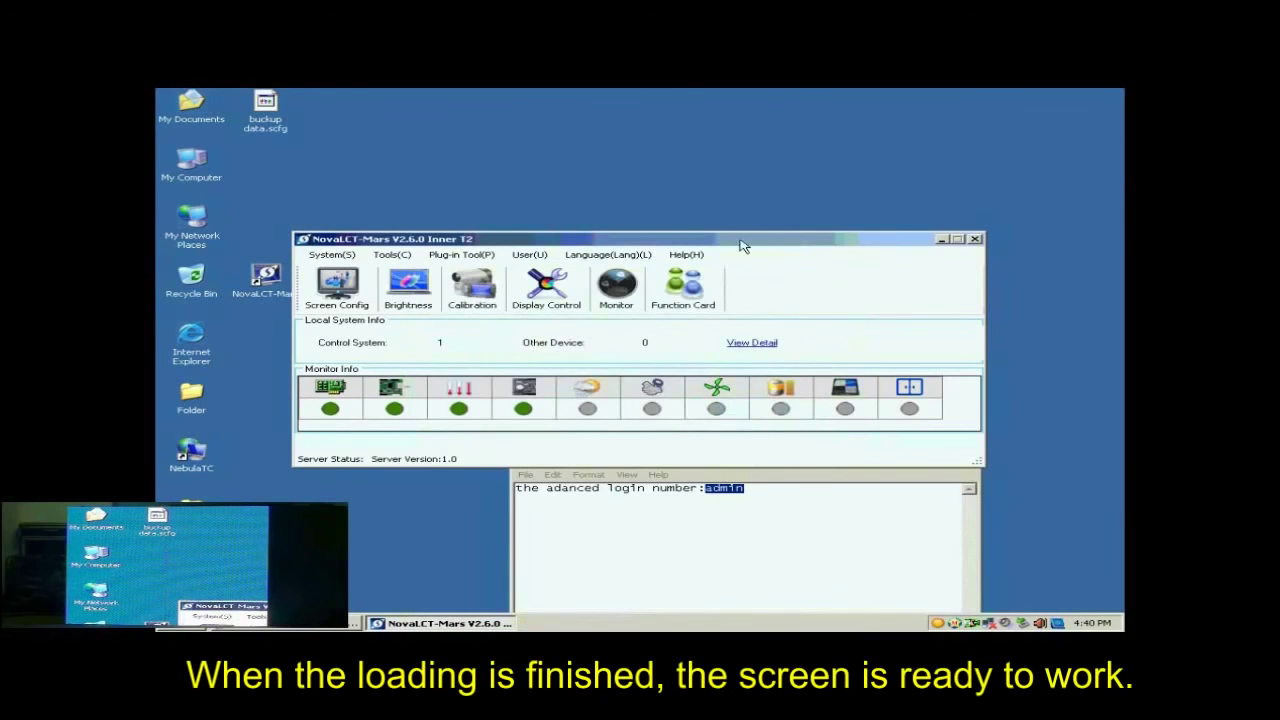